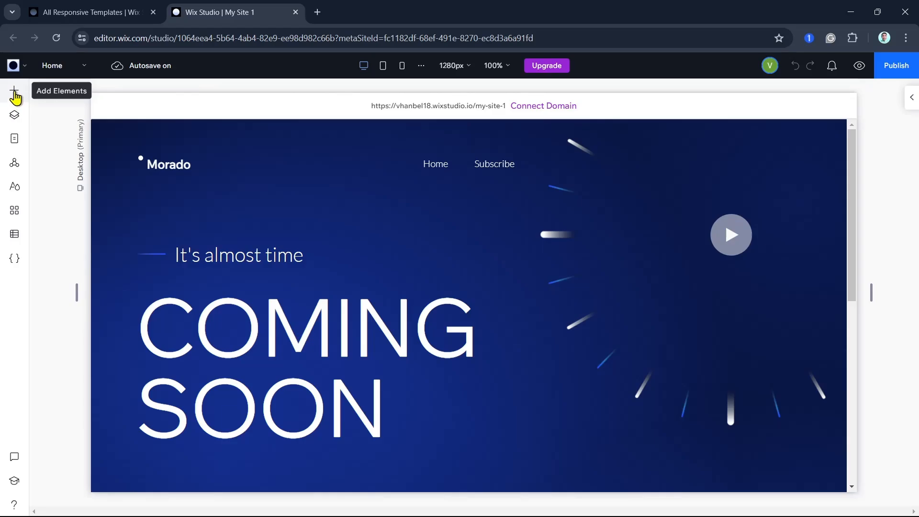
# - Add a button element to the page and move it just below the COMING SOON heading, at about X 572 px, Y 547 px
pyautogui.click(15, 96)
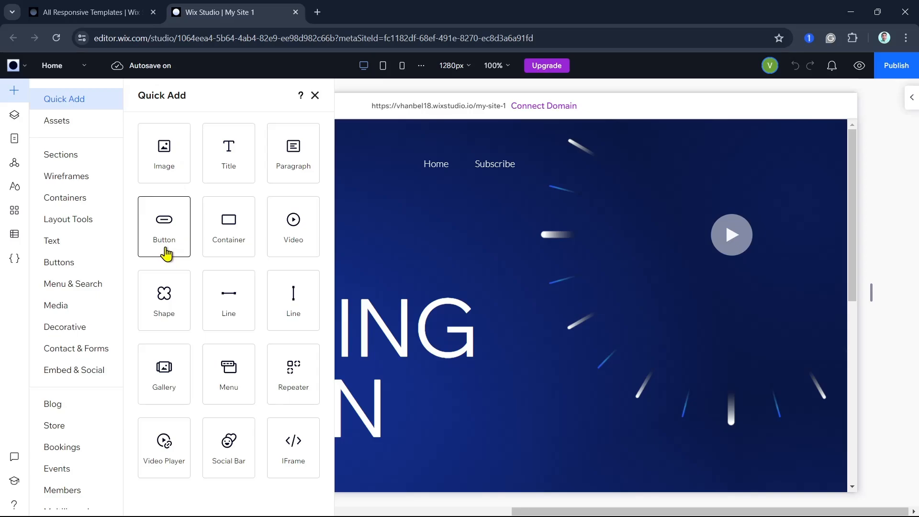
pyautogui.click(167, 253)
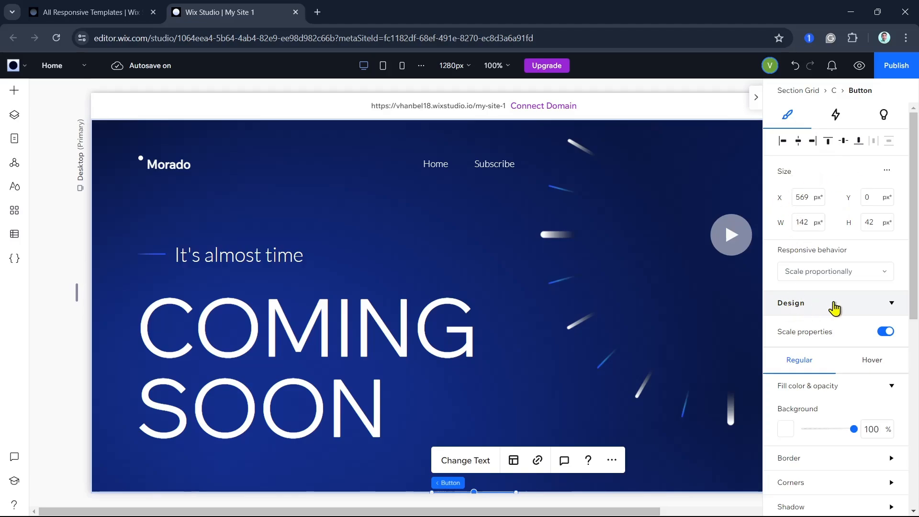
pyautogui.scroll(-4, 812, 420)
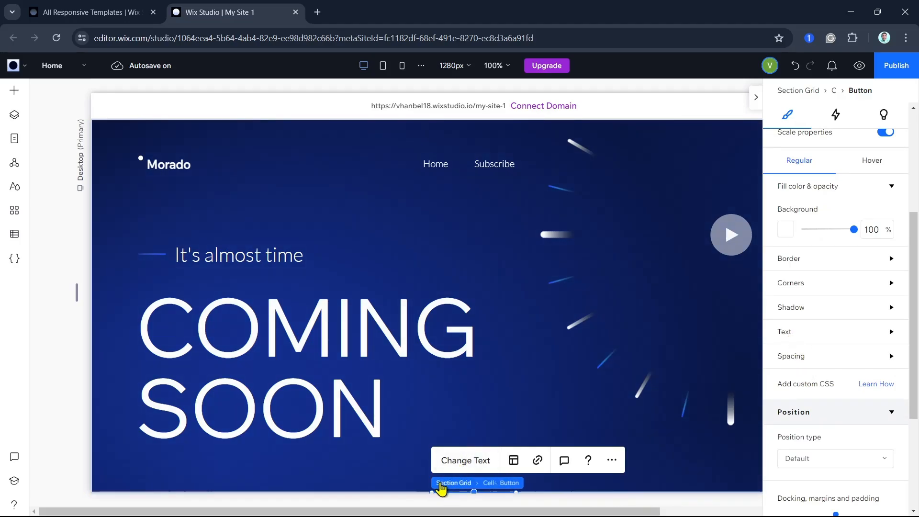
pyautogui.scroll(-4, 509, 421)
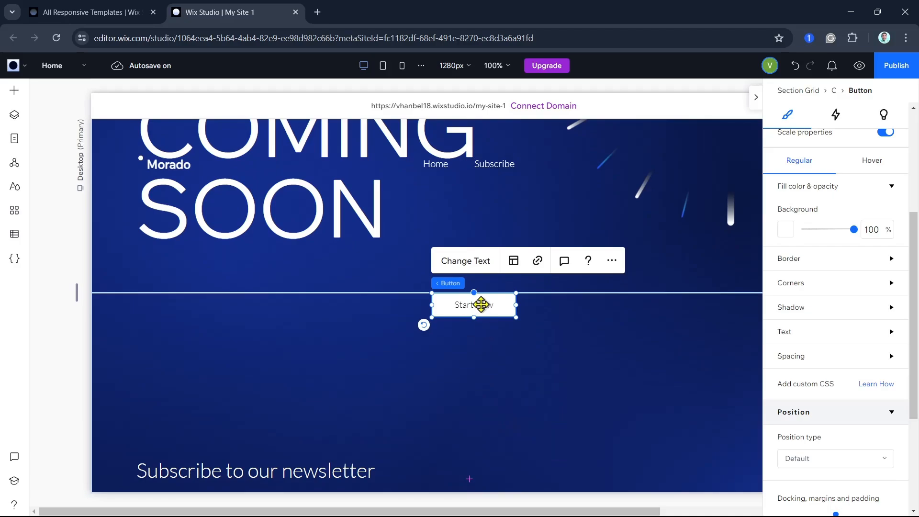
pyautogui.moveTo(480, 311); pyautogui.dragTo(517, 256)
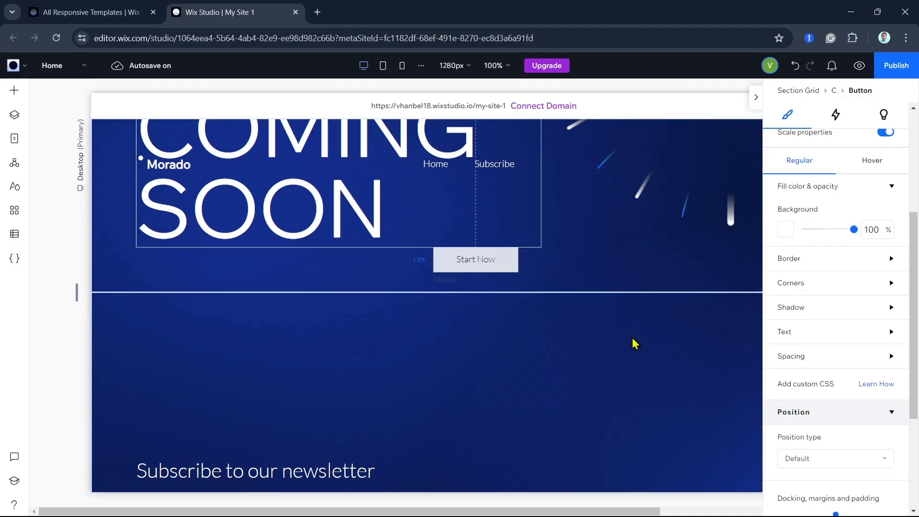
# - Examine the design settings of the Start Now button in its Regular and Hover states
pyautogui.scroll(2, 549, 261)
pyautogui.scroll(4, 837, 196)
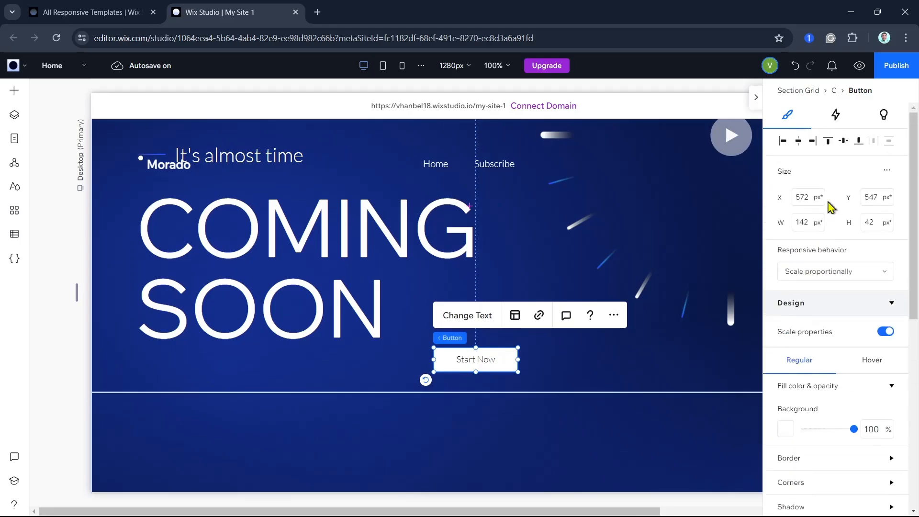
pyautogui.click(862, 314)
pyautogui.click(867, 311)
pyautogui.click(873, 361)
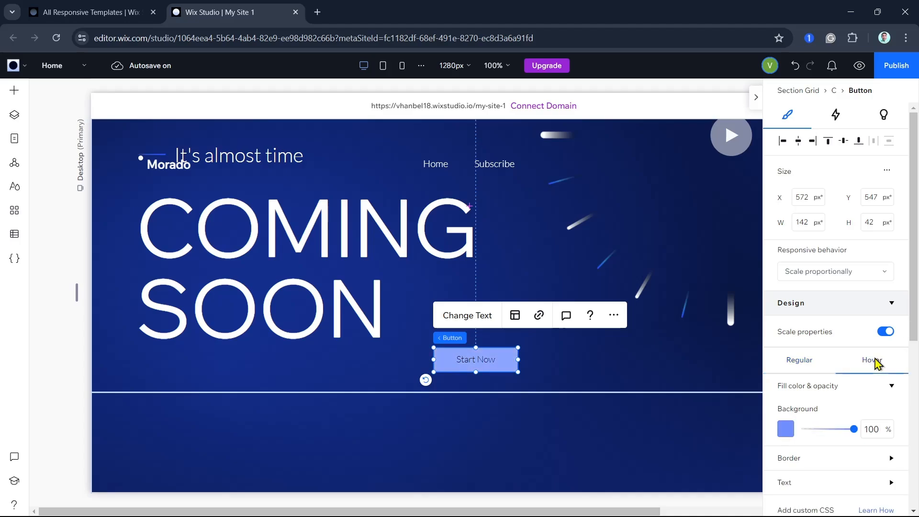
pyautogui.click(784, 360)
# - Try orange #FF8400 and black as the button's regular background, and return the fill to white #FFFFFF
pyautogui.scroll(-2, 828, 357)
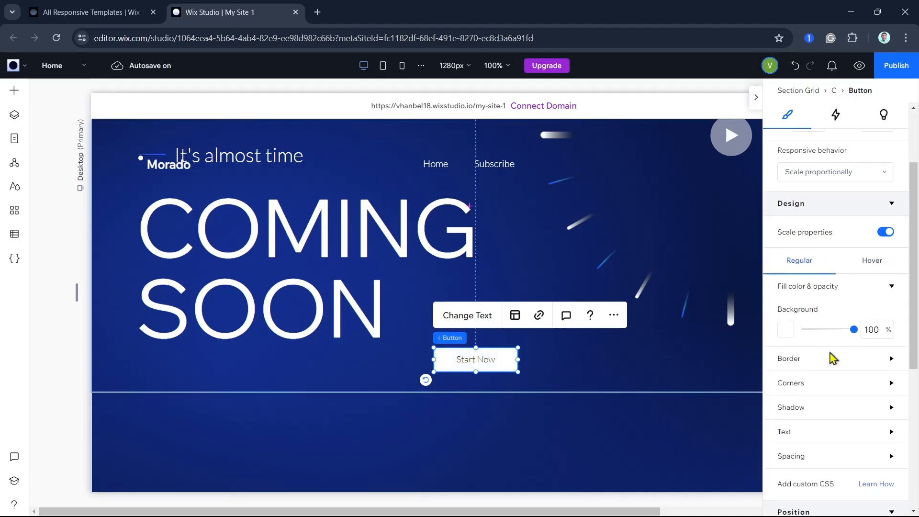
pyautogui.click(890, 287)
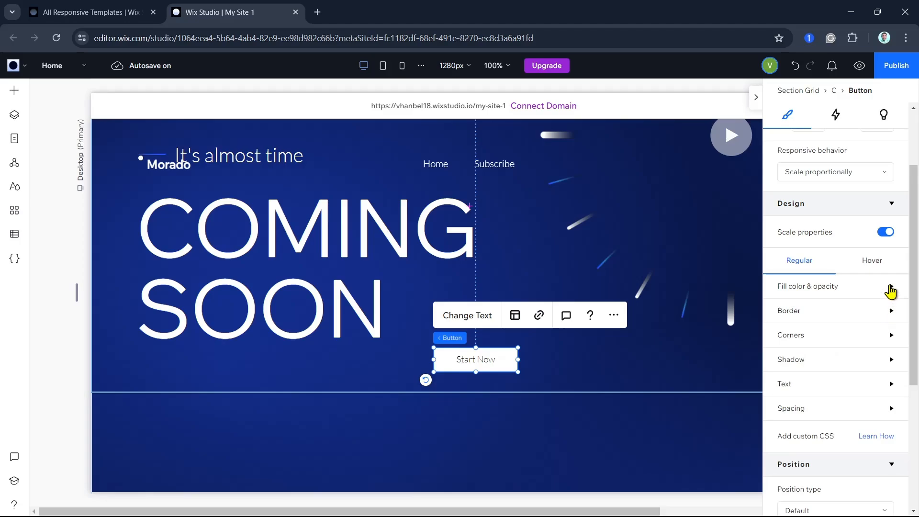
pyautogui.click(890, 290)
pyautogui.click(890, 293)
pyautogui.click(888, 287)
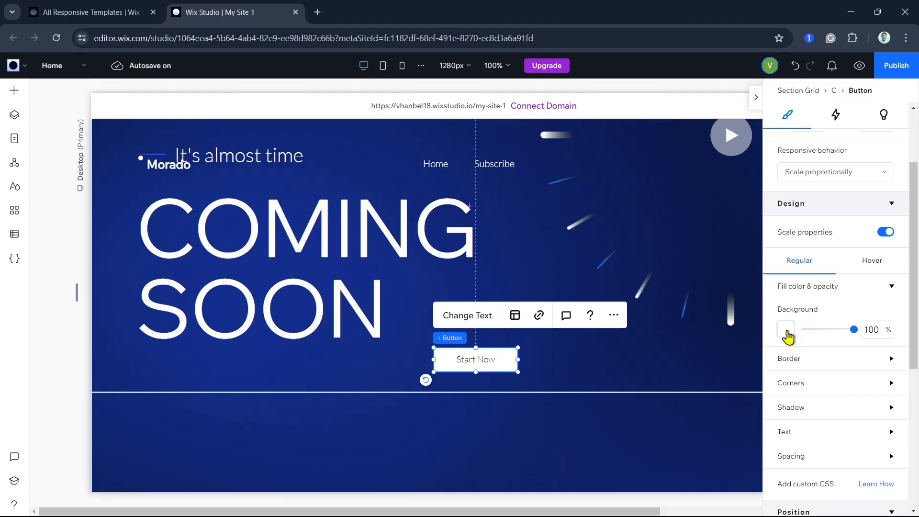
pyautogui.click(786, 330)
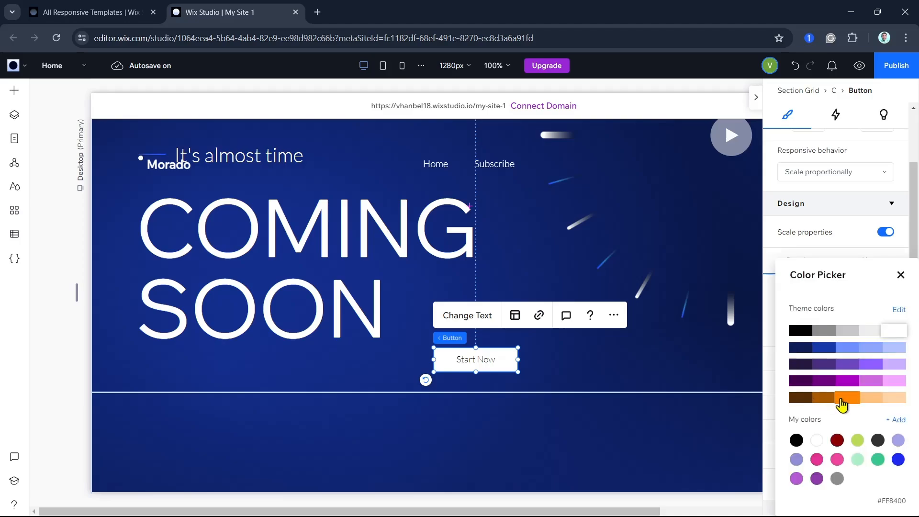
pyautogui.click(843, 399)
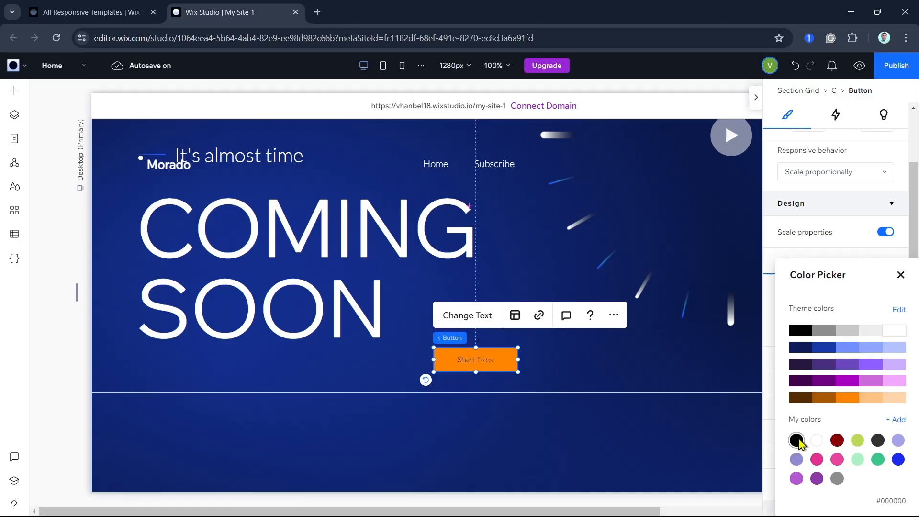
pyautogui.click(796, 440)
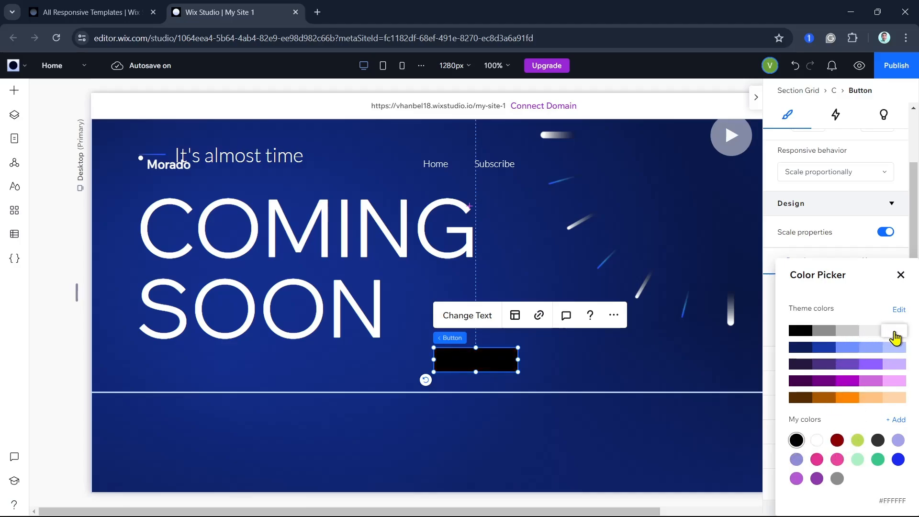
pyautogui.click(894, 332)
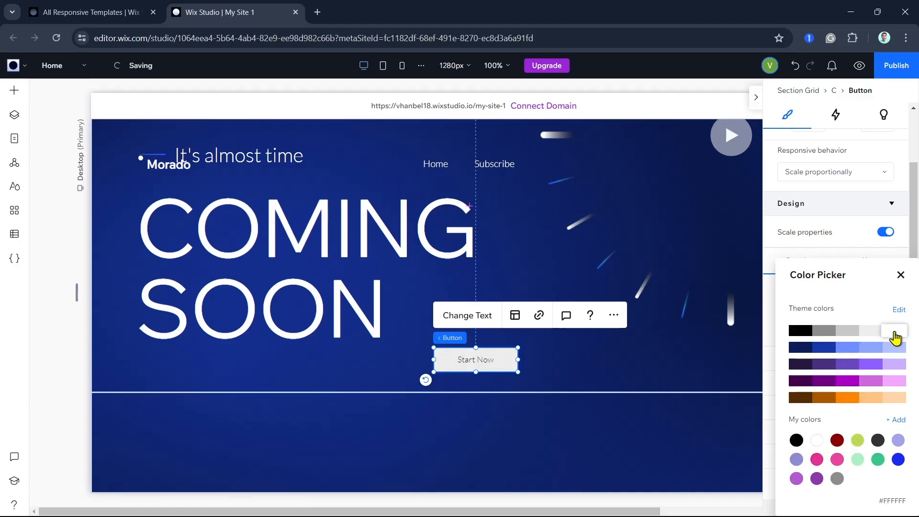
pyautogui.click(899, 276)
# - Give the button a black #000000 border 12 px wide
pyautogui.click(875, 360)
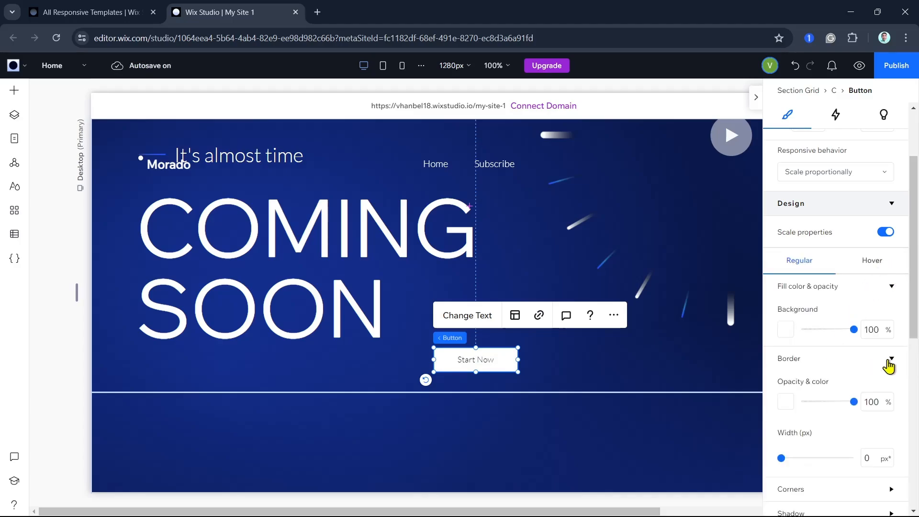
pyautogui.scroll(-2, 810, 462)
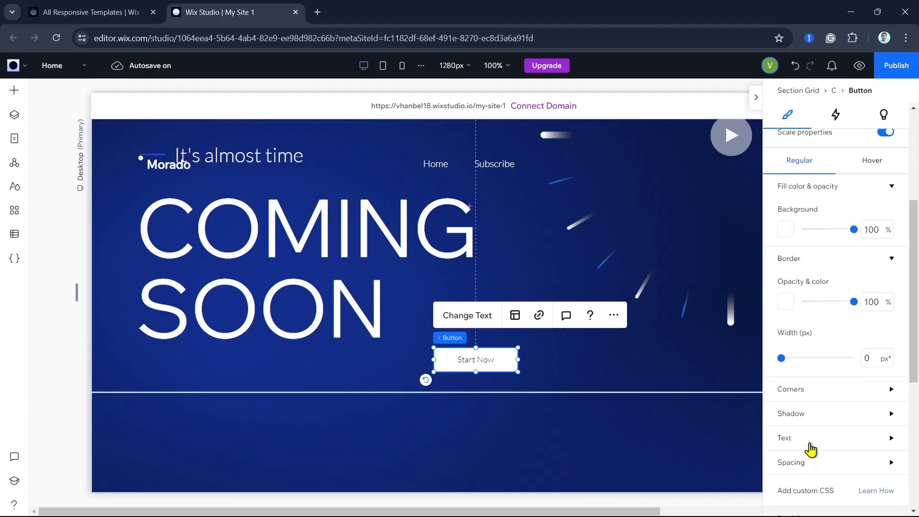
pyautogui.moveTo(781, 359); pyautogui.dragTo(841, 364)
pyautogui.moveTo(854, 301); pyautogui.dragTo(871, 307)
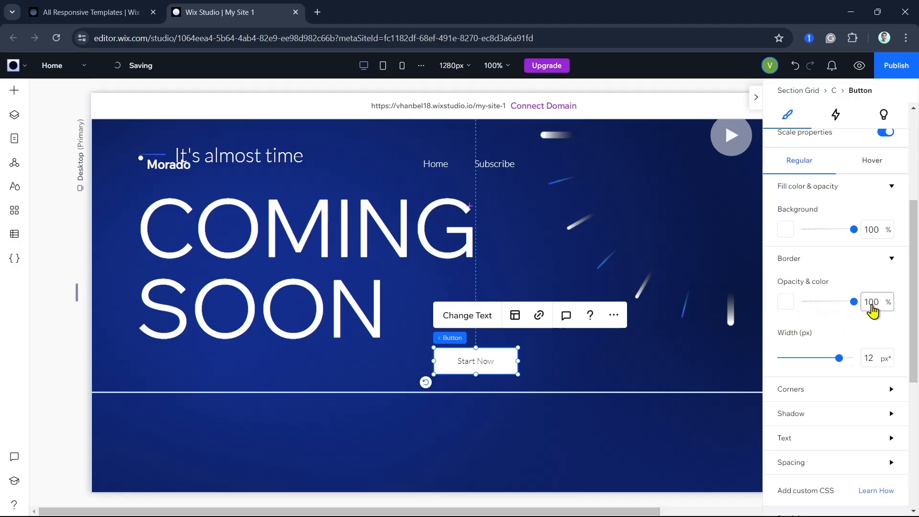
pyautogui.click(785, 307)
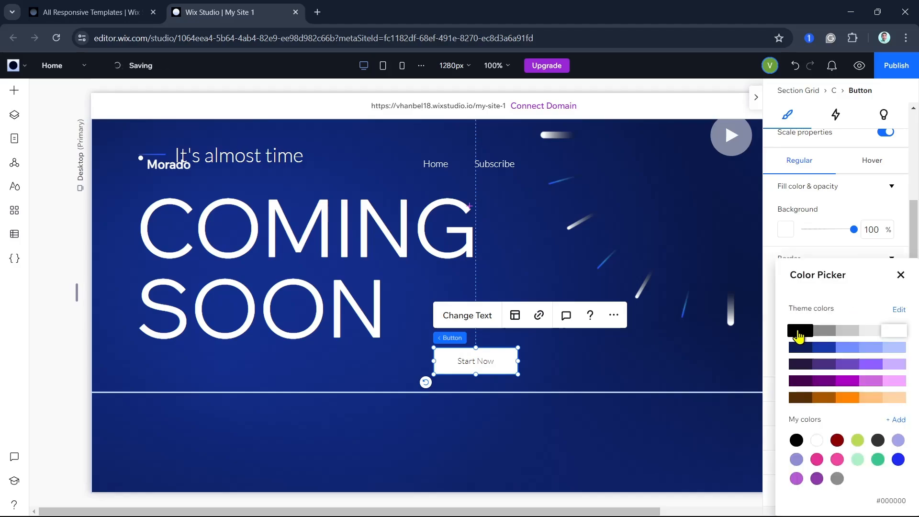
pyautogui.click(799, 336)
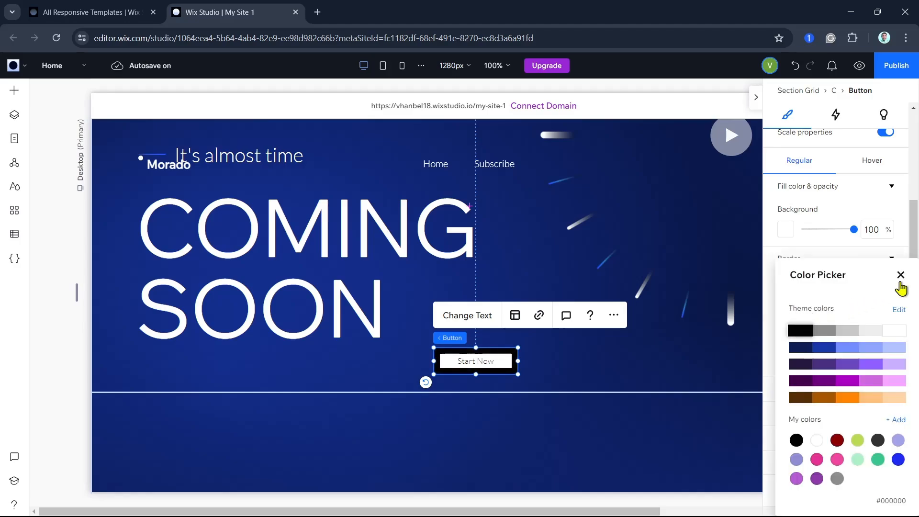
pyautogui.click(899, 282)
# - Recolor the button's border orange #FF8400 and set its width to 5 px
pyautogui.click(783, 307)
pyautogui.click(847, 399)
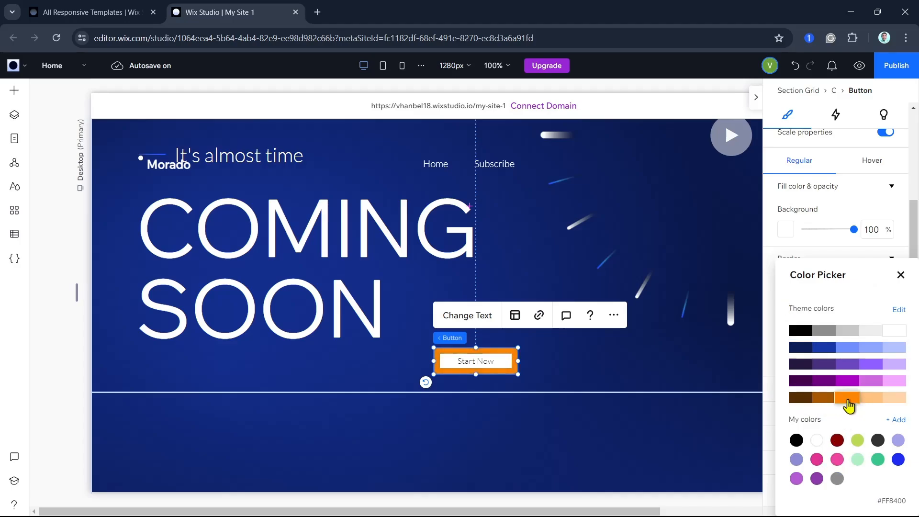
pyautogui.click(900, 275)
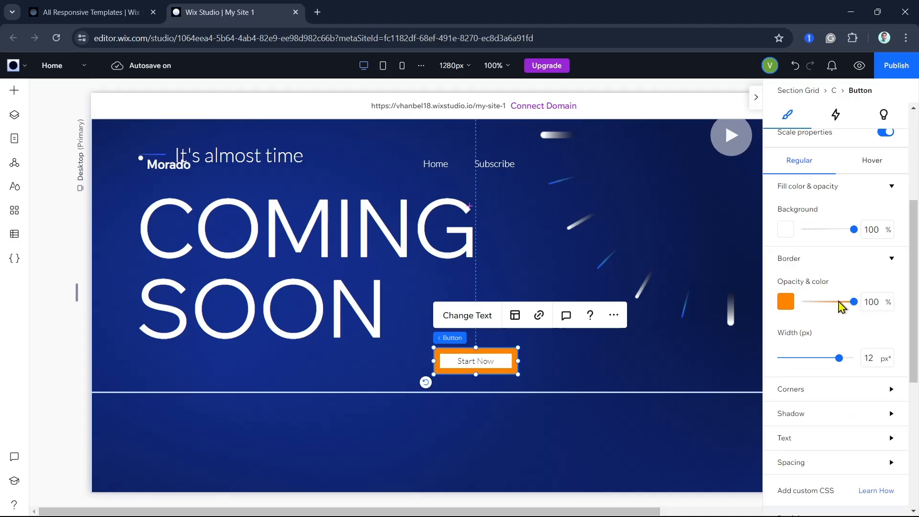
pyautogui.moveTo(838, 363); pyautogui.dragTo(802, 358)
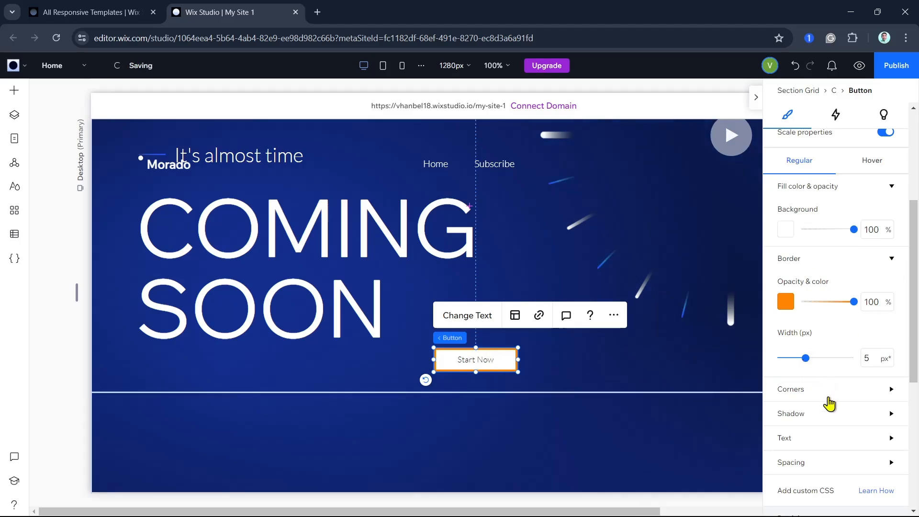
# - Round all four corners of the button with a 20 px radius
pyautogui.click(866, 391)
pyautogui.scroll(-4, 866, 390)
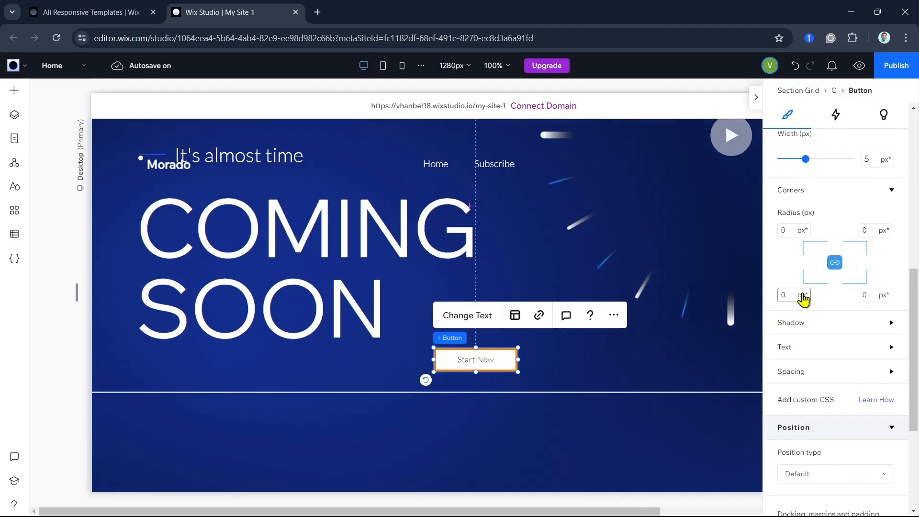
pyautogui.click(784, 229)
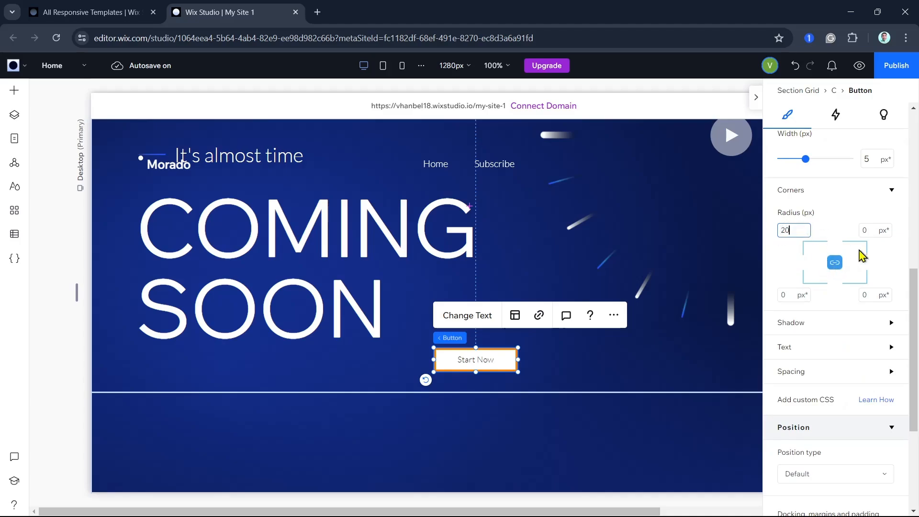
pyautogui.click(871, 230)
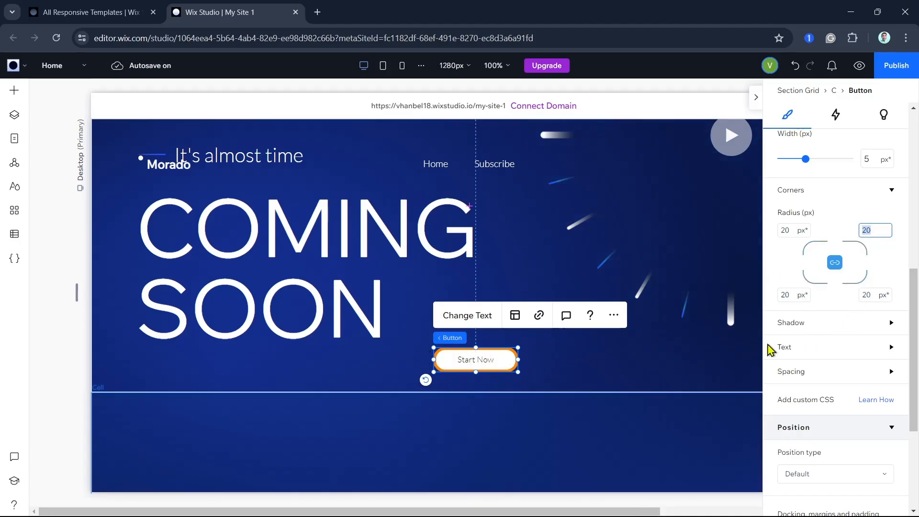
# - Apply a shadow to the button and deselect it
pyautogui.click(880, 323)
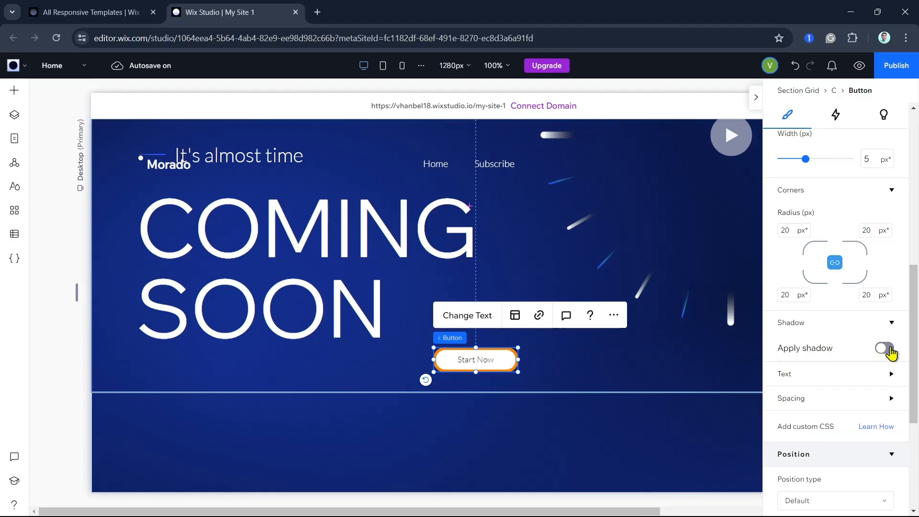
pyautogui.click(885, 348)
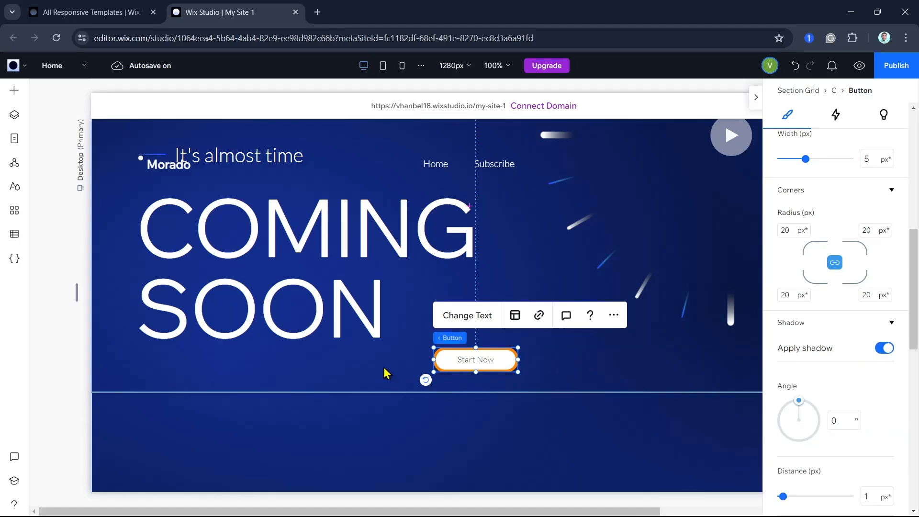
pyautogui.click(401, 370)
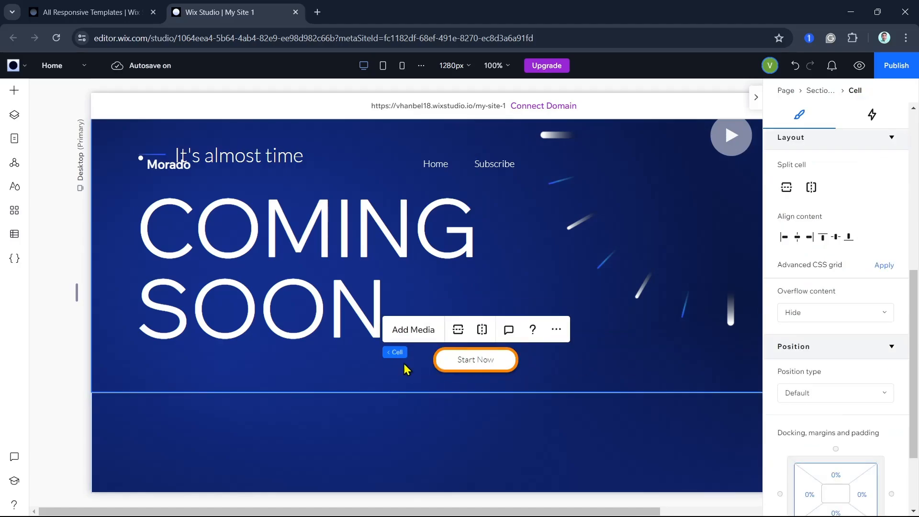
# - Set the text theme of the Start Now button to Paragraph 1
pyautogui.click(506, 365)
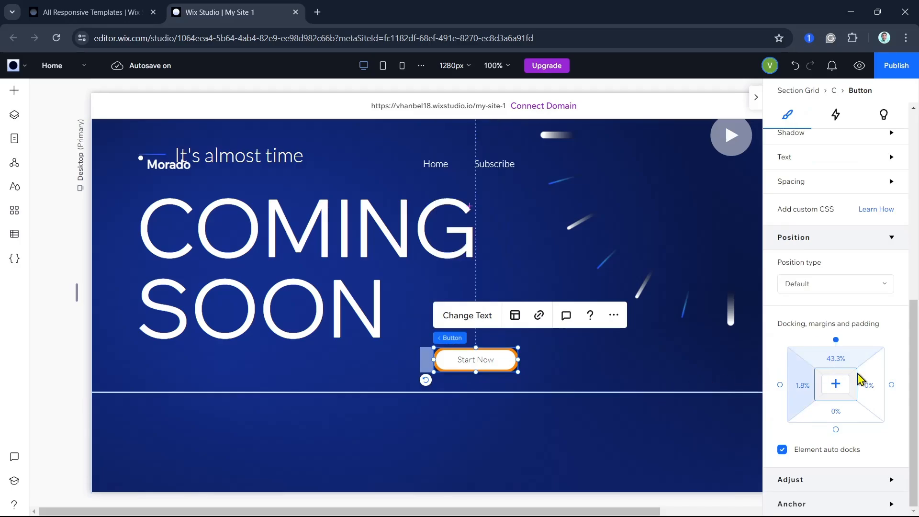
pyautogui.scroll(6, 826, 323)
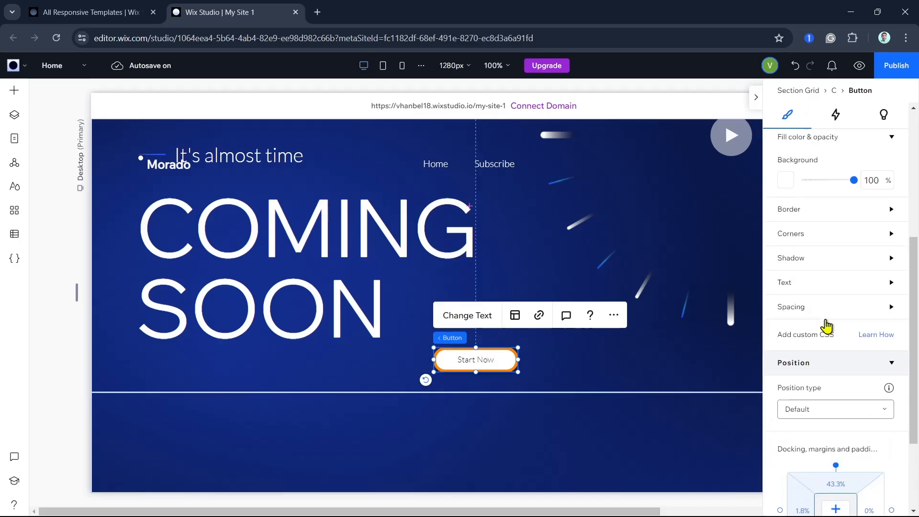
pyautogui.scroll(-4, 826, 324)
pyautogui.scroll(-1, 826, 325)
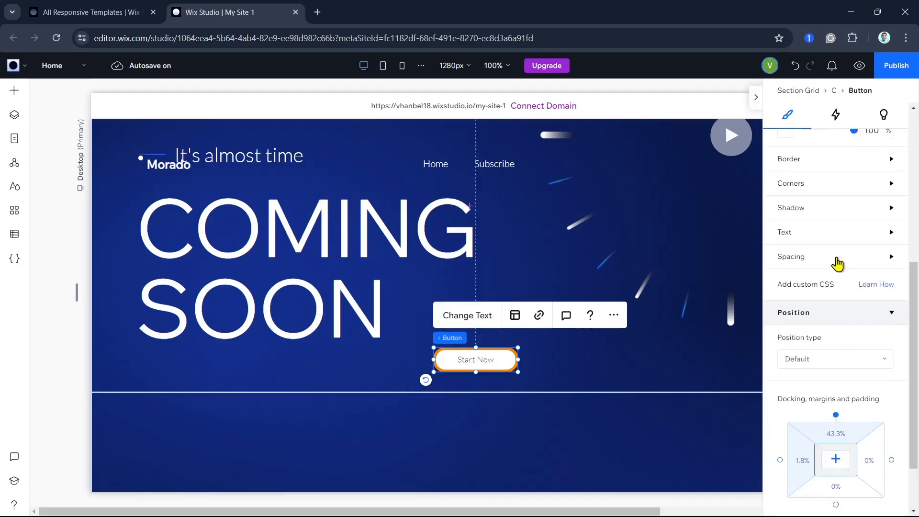
pyautogui.click(888, 238)
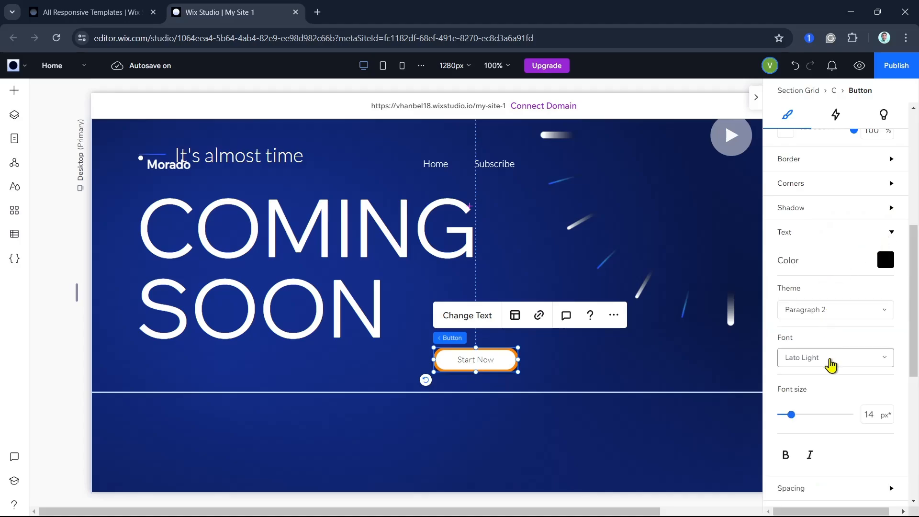
pyautogui.scroll(-3, 835, 390)
pyautogui.scroll(3, 833, 380)
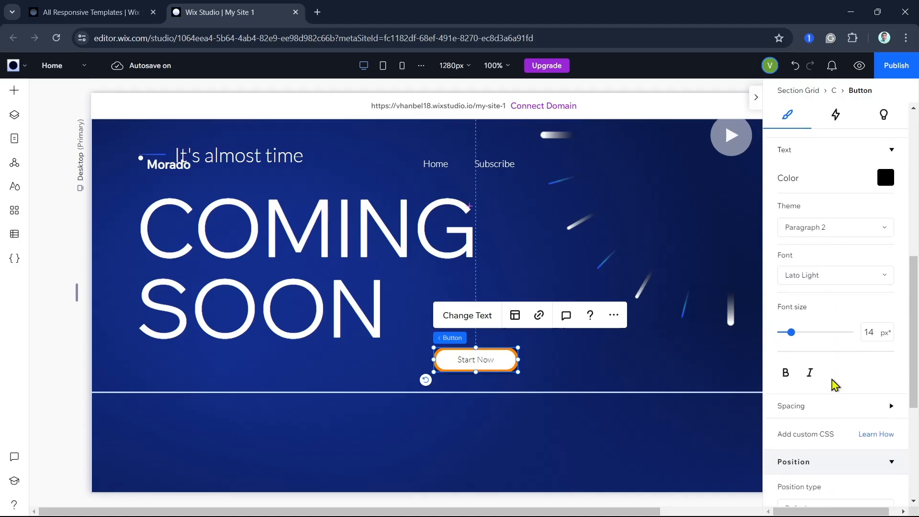
pyautogui.click(839, 310)
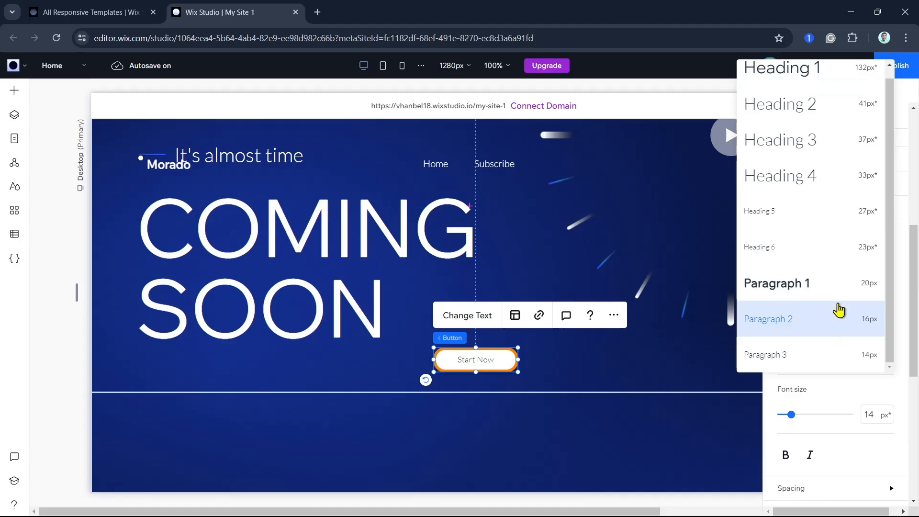
pyautogui.click(820, 288)
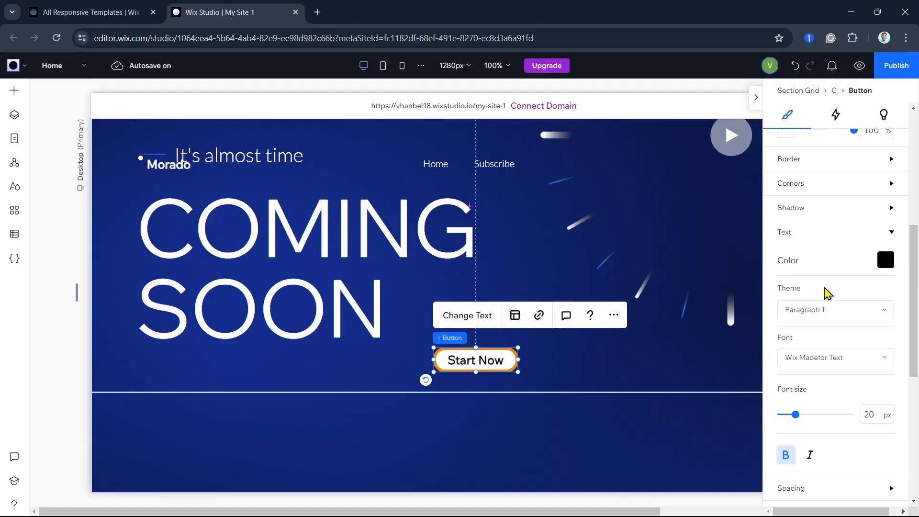
# - Try the Heading 5 text theme on the Start Now button and switch it back to Paragraph 1
pyautogui.click(839, 310)
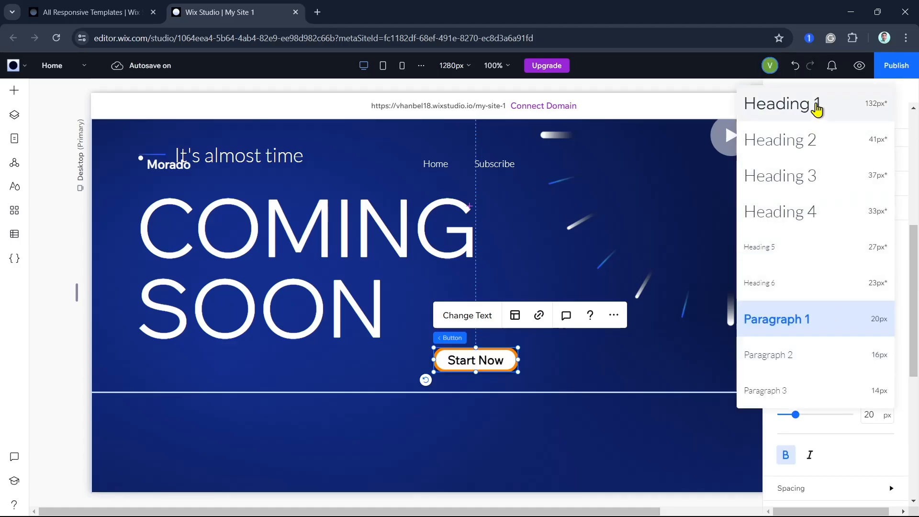
pyautogui.click(792, 247)
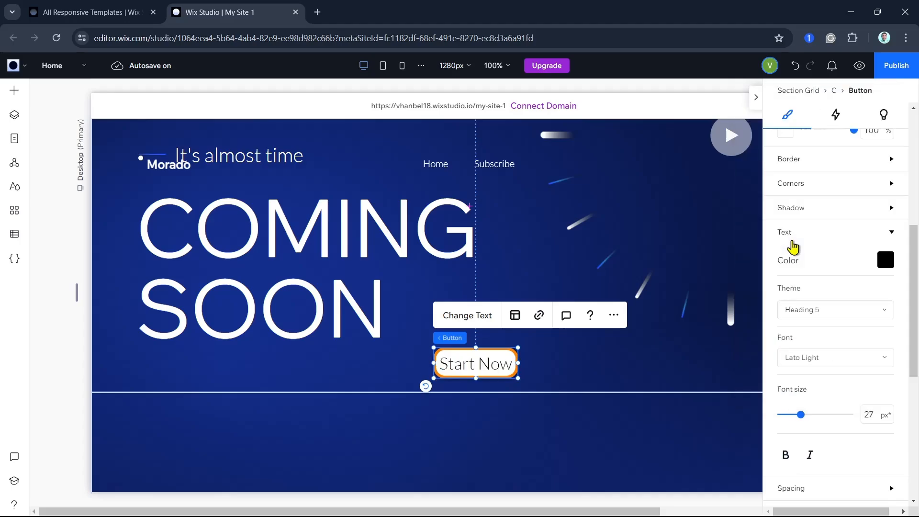
pyautogui.click(821, 309)
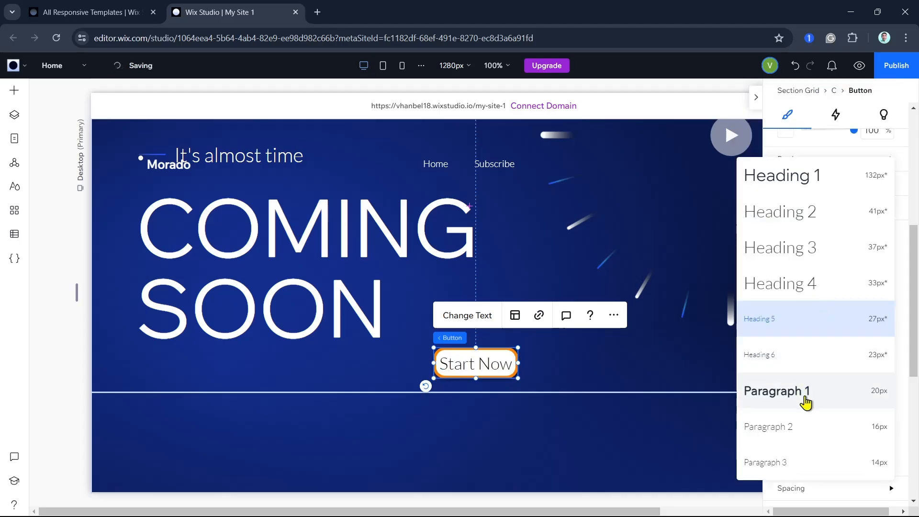
pyautogui.click(806, 403)
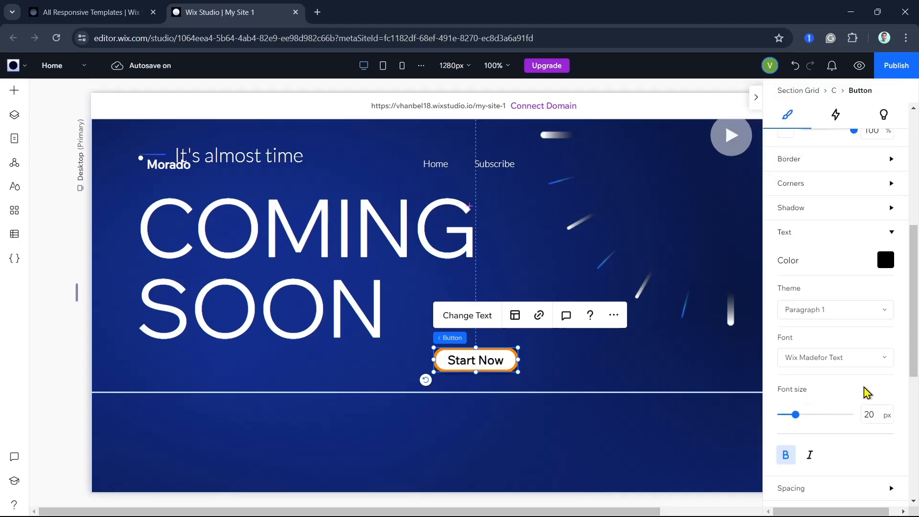
# - Try the Wix Madefor Text Medium font on the button text and restore Wix Madefor Text
pyautogui.click(837, 360)
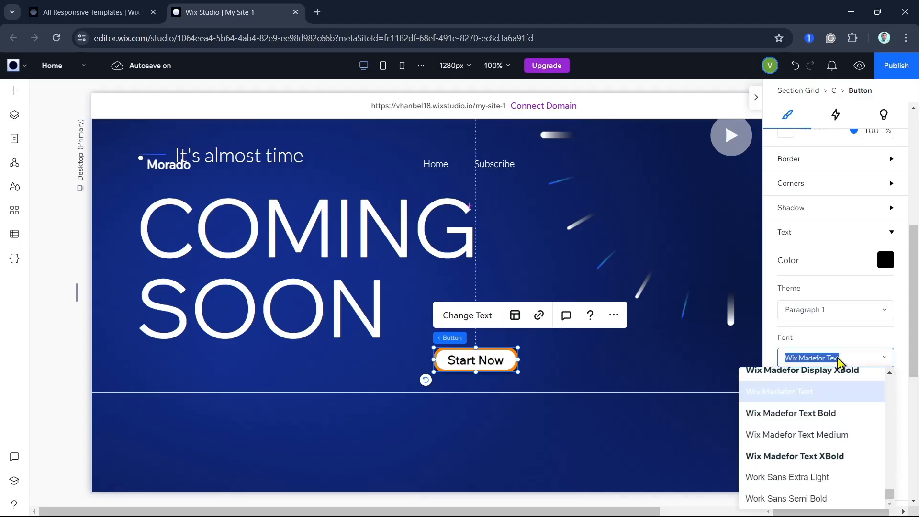
pyautogui.click(808, 435)
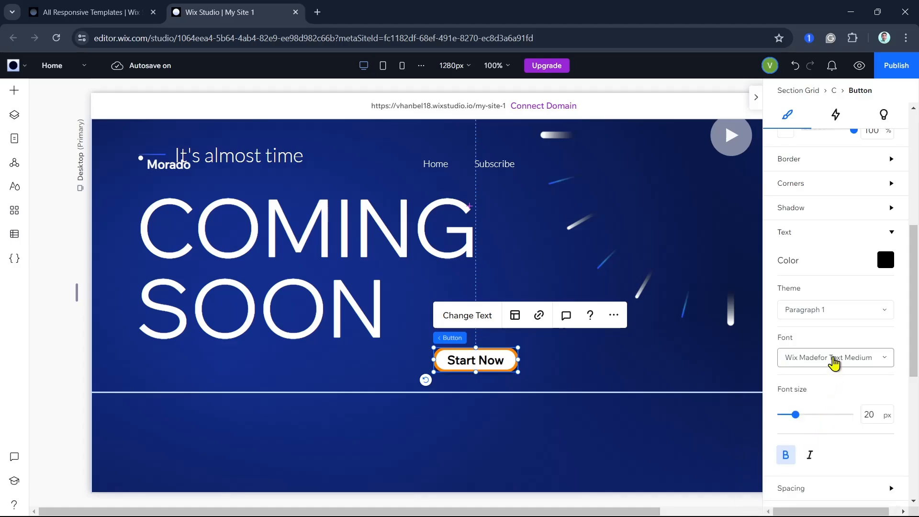
pyautogui.click(835, 360)
pyautogui.scroll(4, 812, 502)
pyautogui.scroll(-3, 812, 452)
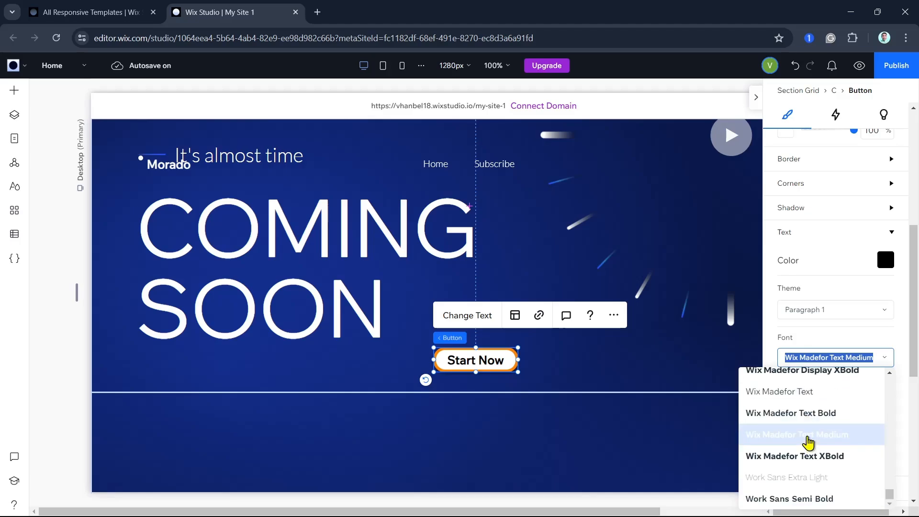
pyautogui.click(803, 392)
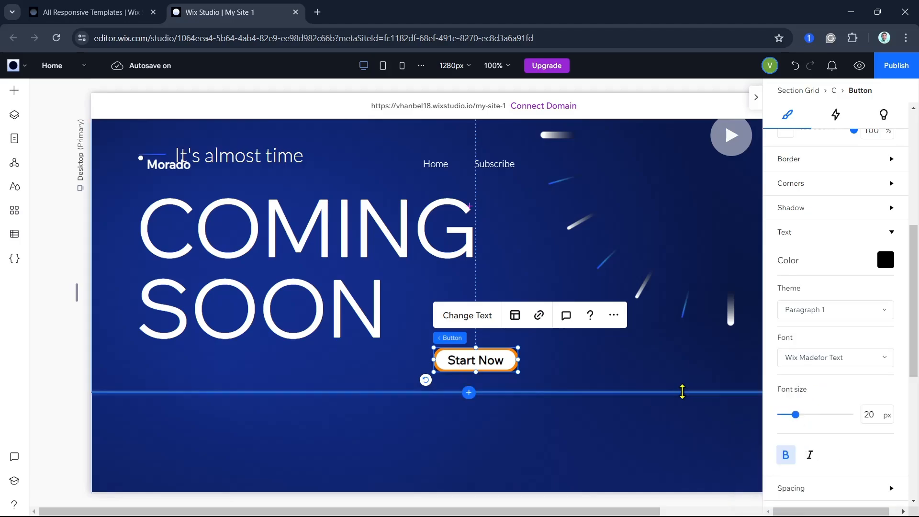
# - Set the button text's font size to 18 px and turn off bold after trying italic
pyautogui.moveTo(795, 415); pyautogui.dragTo(793, 416)
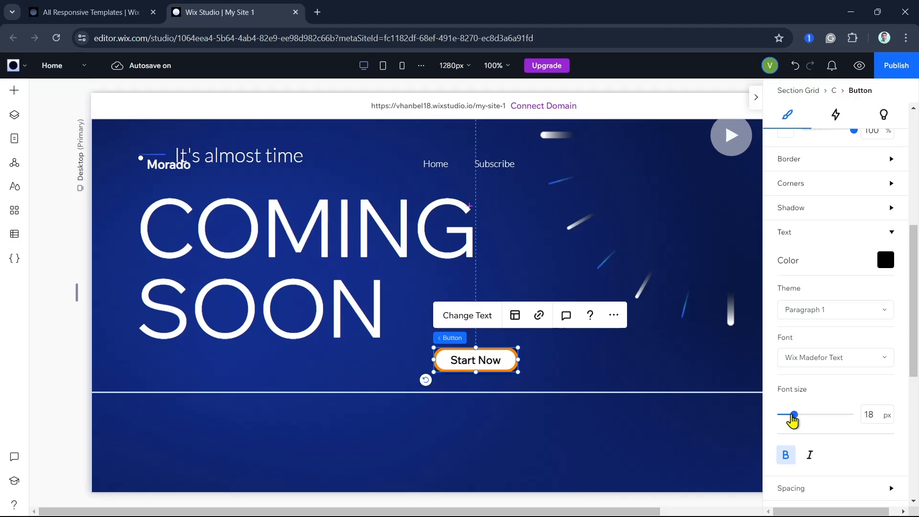
pyautogui.scroll(-2, 837, 407)
pyautogui.click(809, 355)
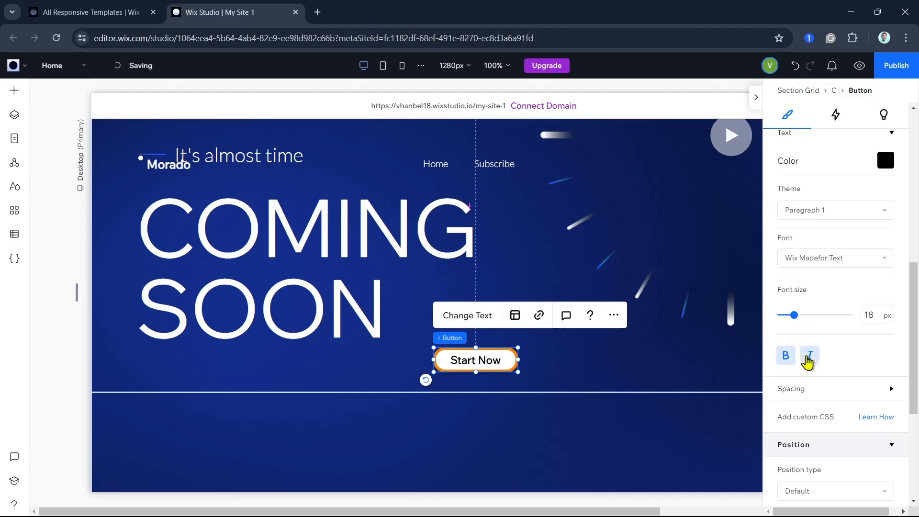
pyautogui.click(785, 357)
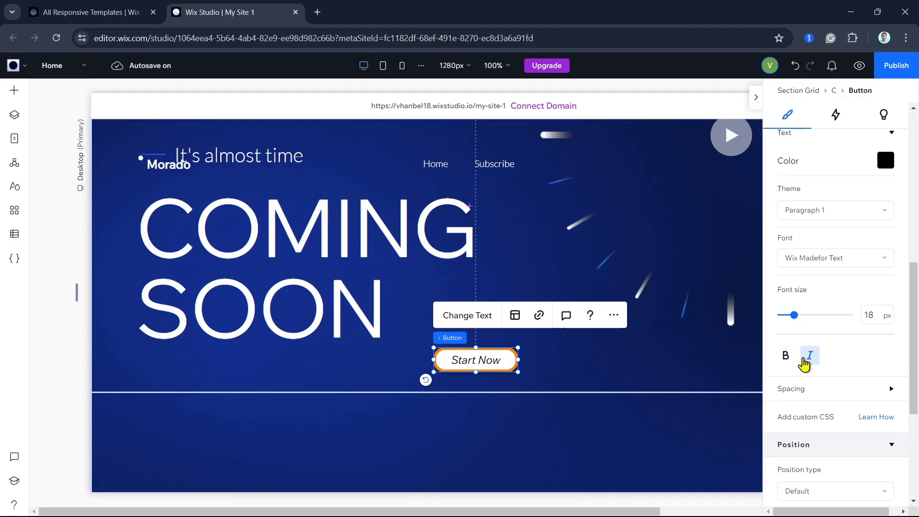
pyautogui.click(784, 358)
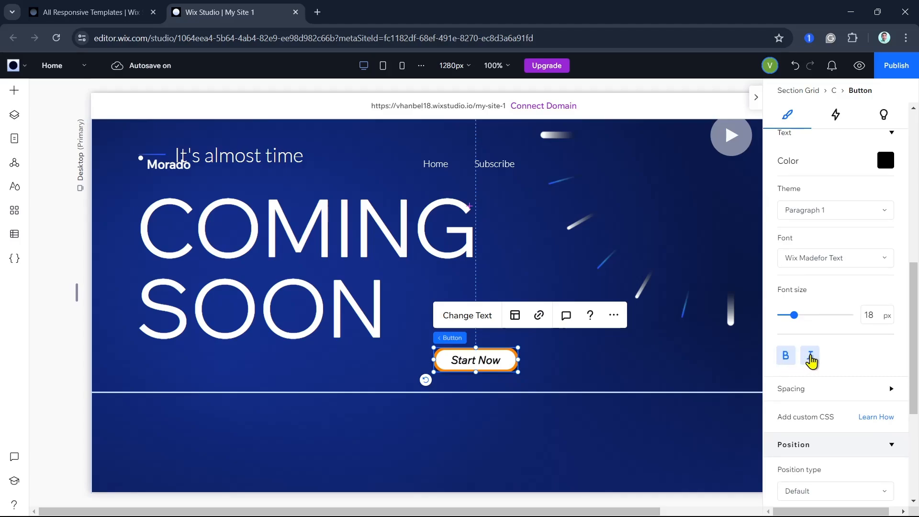
pyautogui.click(809, 357)
pyautogui.click(784, 360)
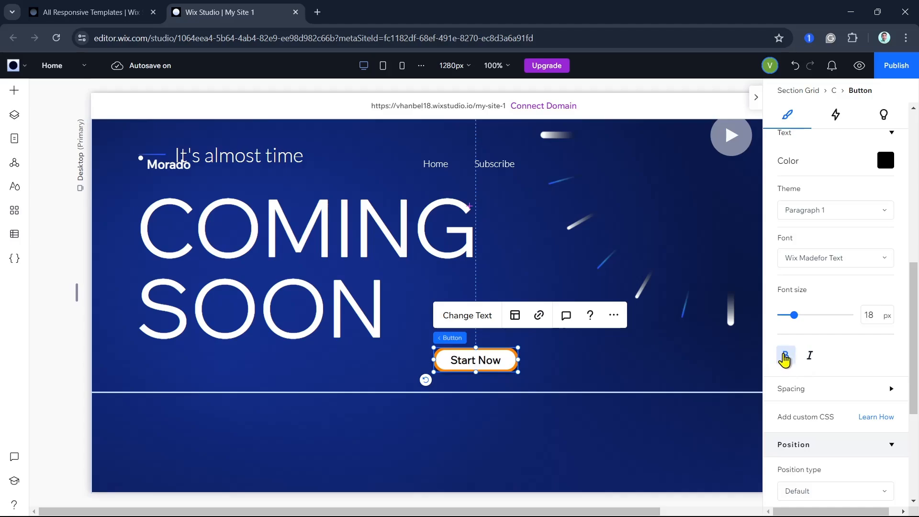
# - Look through the button's spacing, position, adjust and anchor settings
pyautogui.scroll(-2, 893, 360)
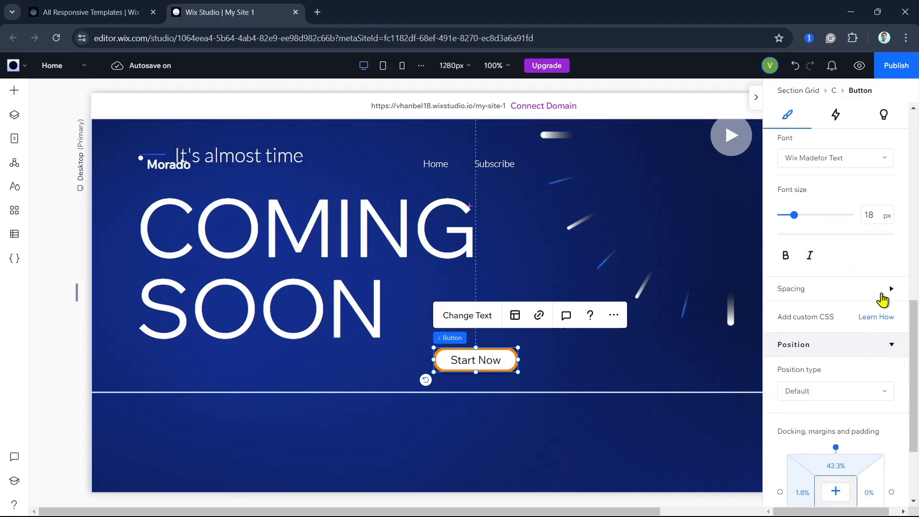
pyautogui.click(880, 293)
pyautogui.click(879, 291)
pyautogui.scroll(-2, 854, 366)
pyautogui.click(863, 247)
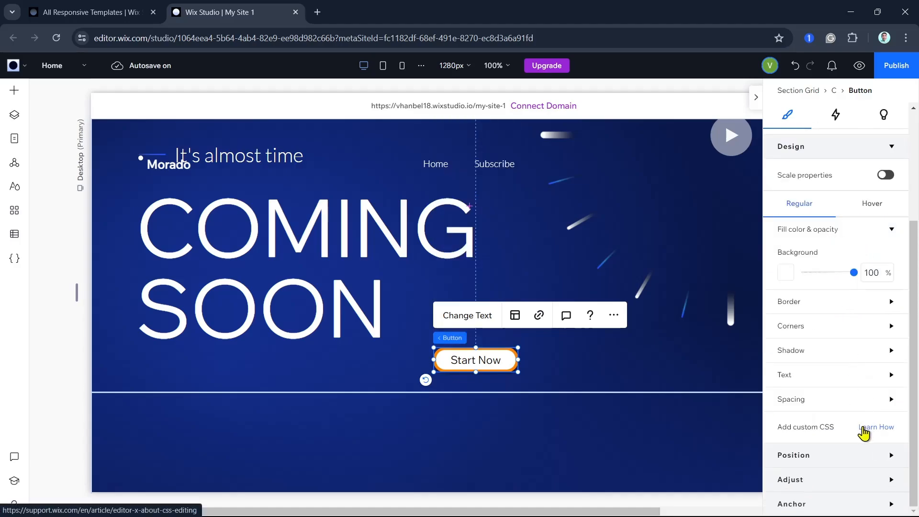
pyautogui.click(840, 485)
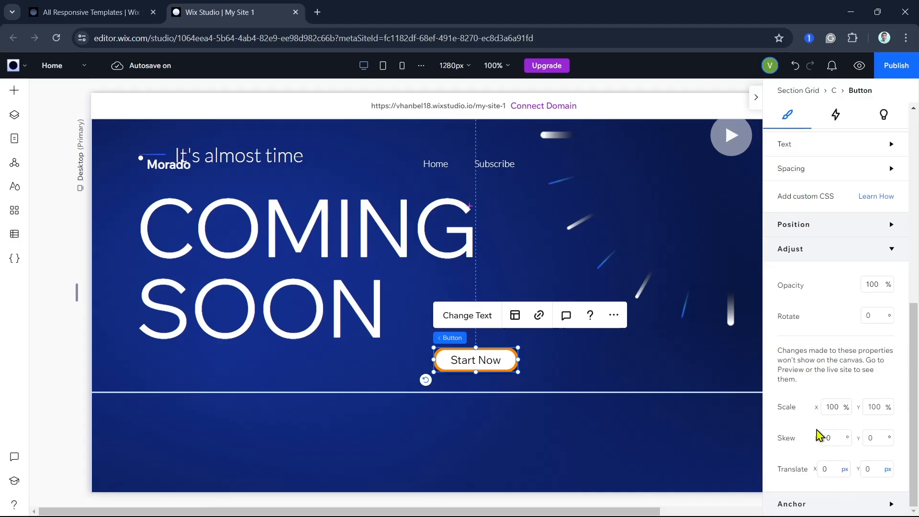
pyautogui.scroll(-1, 832, 483)
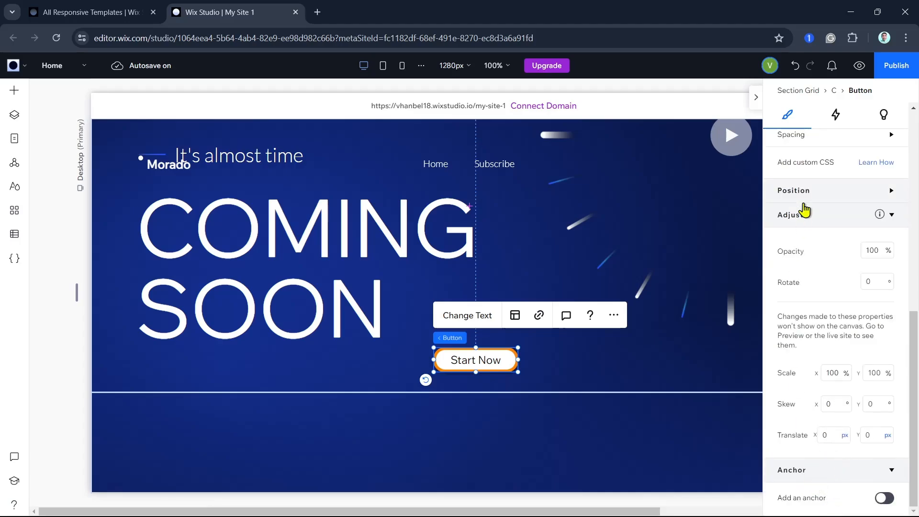
pyautogui.scroll(6, 852, 259)
# - Add a click-triggered animation to the Start Now button
pyautogui.click(835, 115)
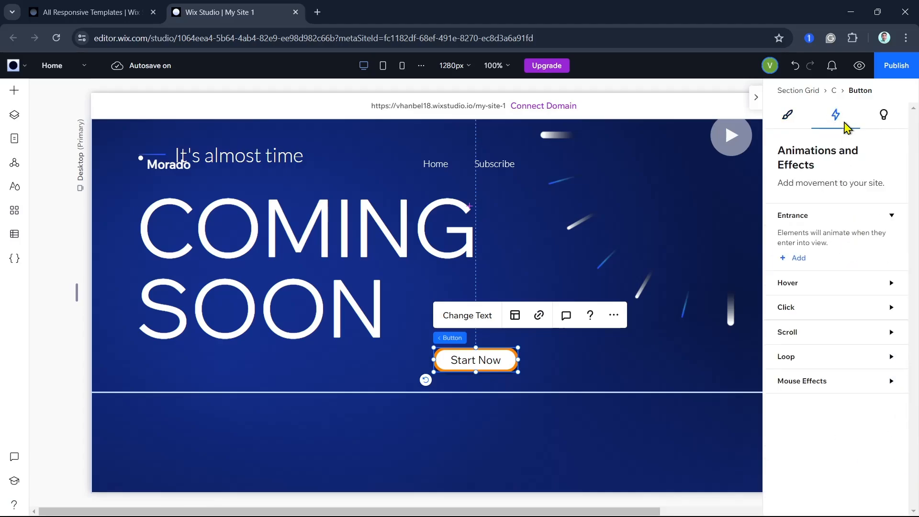
pyautogui.click(815, 287)
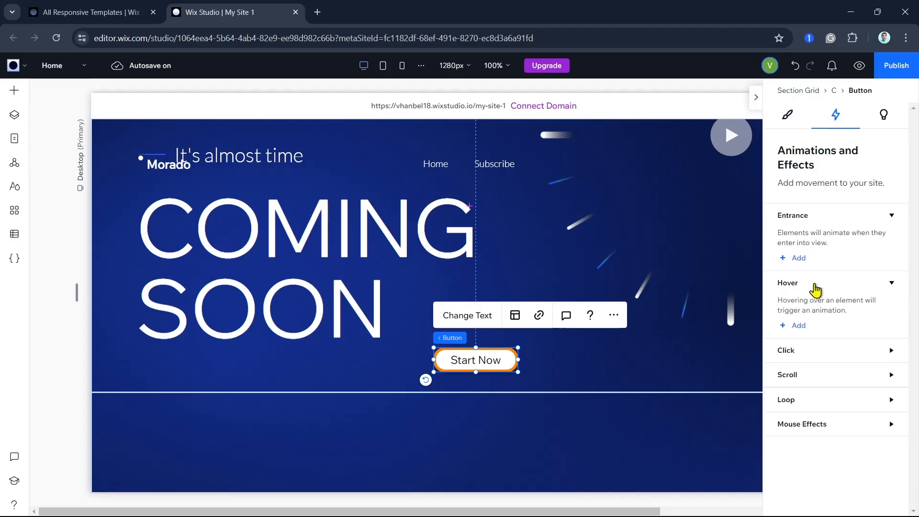
pyautogui.click(793, 361)
pyautogui.click(798, 393)
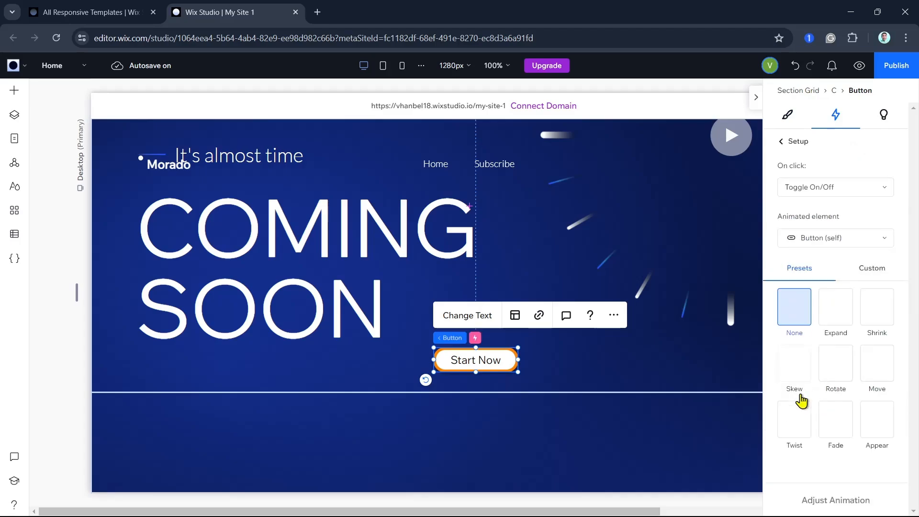
# - Try the Expand, Shrink, Skew, Twist and Fade presets for the click animation and return to Expand
pyautogui.click(835, 319)
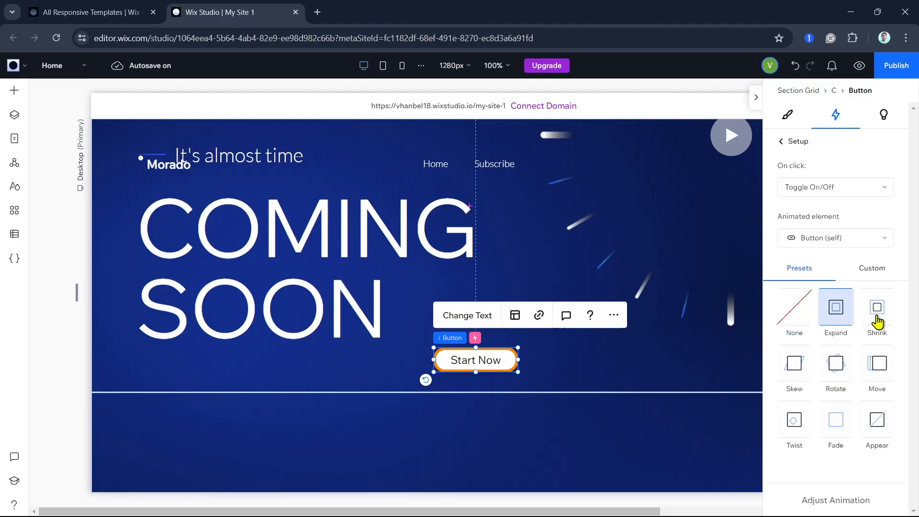
pyautogui.click(875, 320)
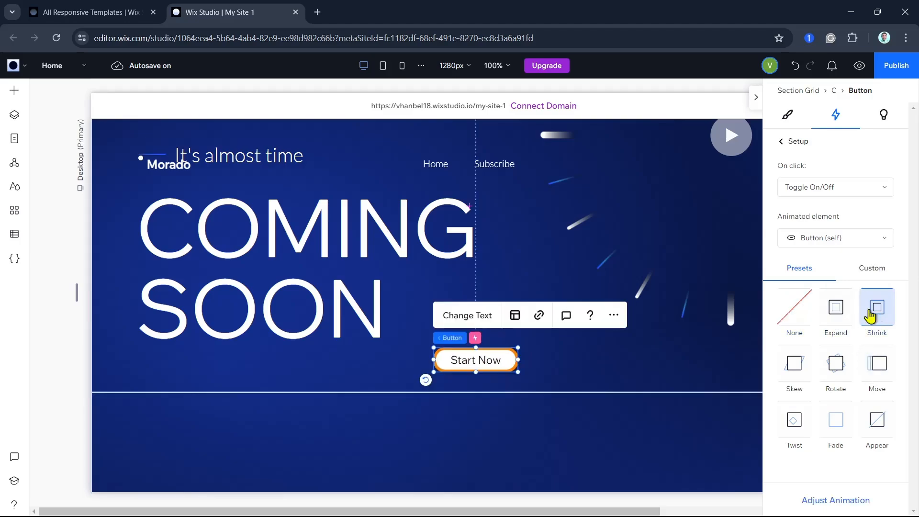
pyautogui.click(838, 325)
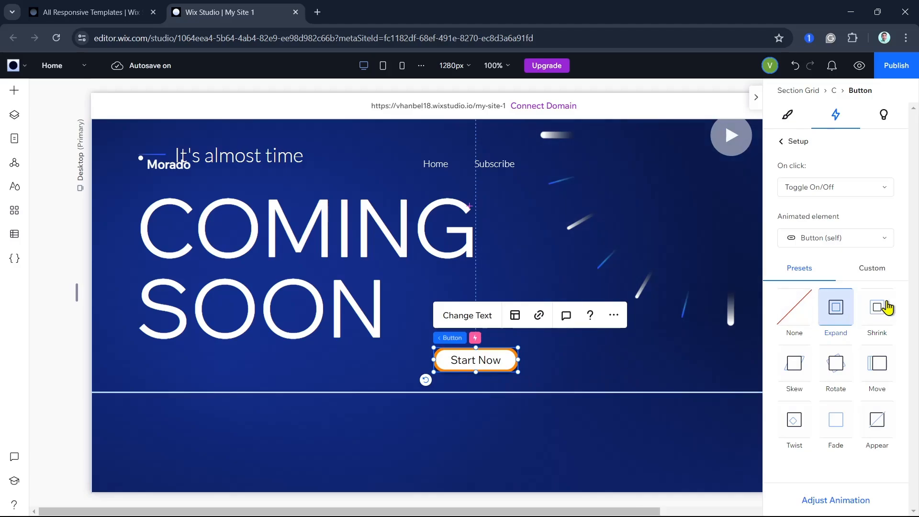
pyautogui.click(789, 375)
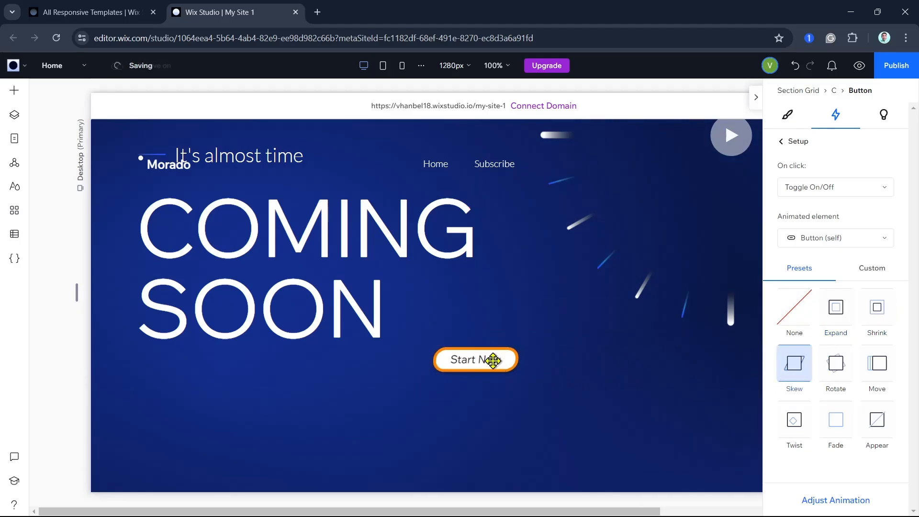
pyautogui.click(792, 425)
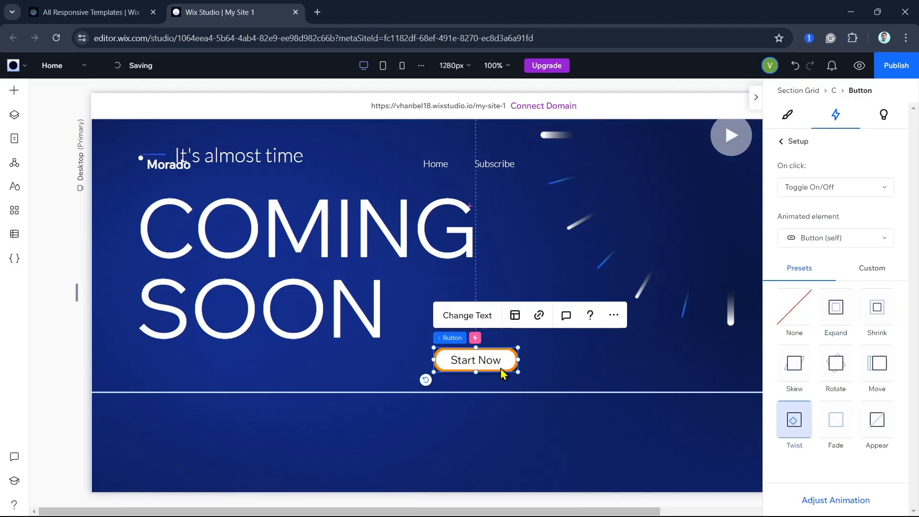
pyautogui.click(834, 424)
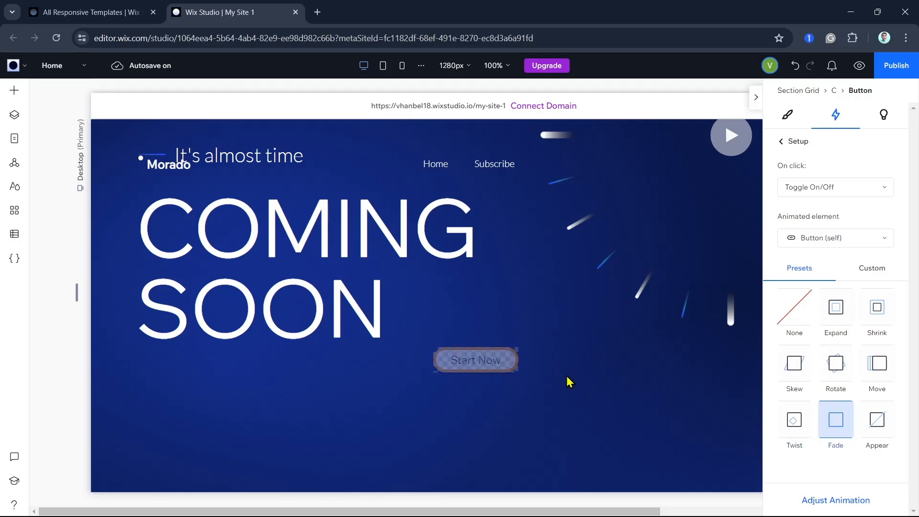
pyautogui.click(839, 308)
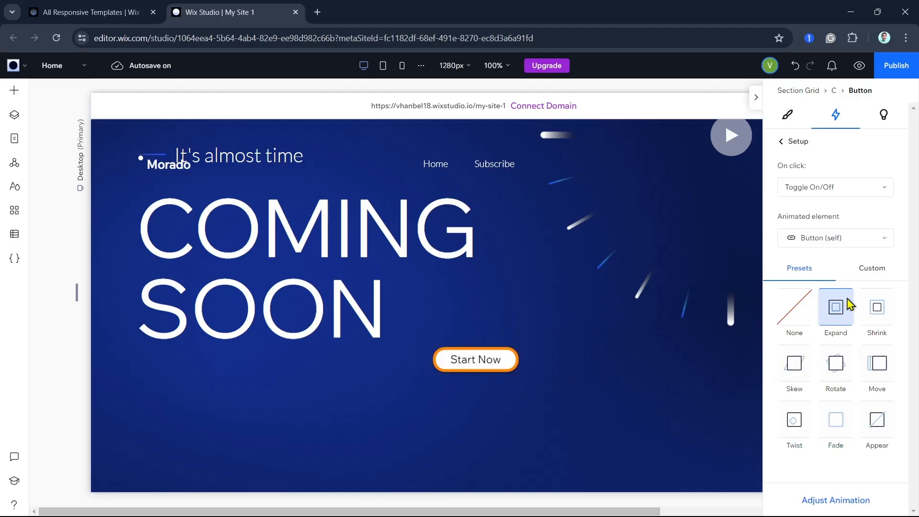
# - Try Stack and Transparent Video as the animated element and switch back to Button (self)
pyautogui.click(855, 237)
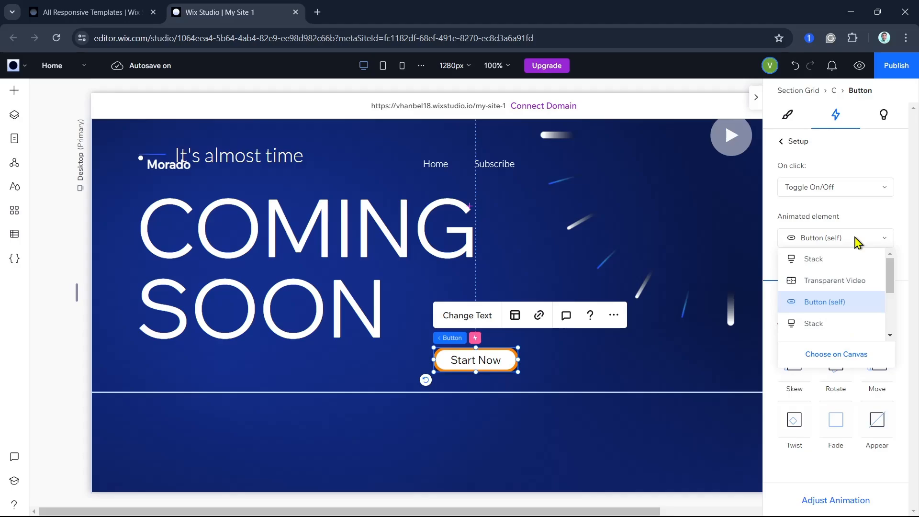
pyautogui.click(827, 261)
pyautogui.click(838, 242)
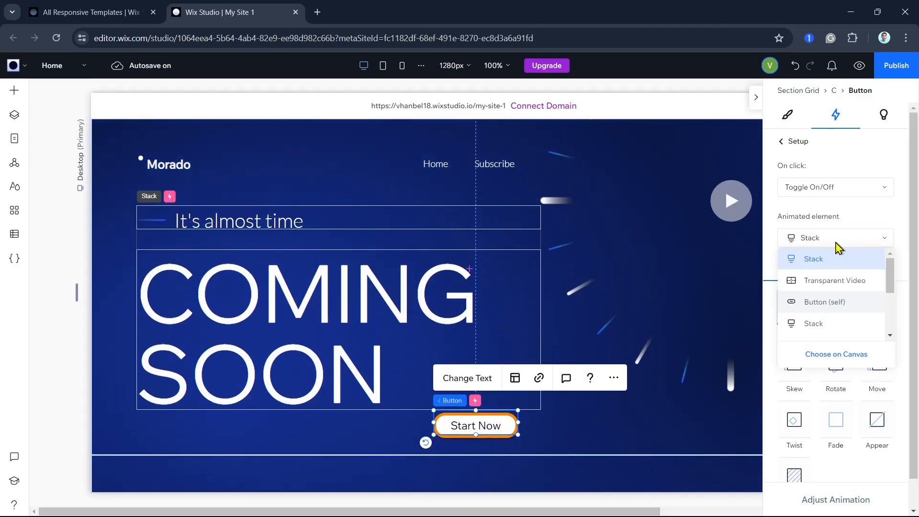
pyautogui.click(837, 282)
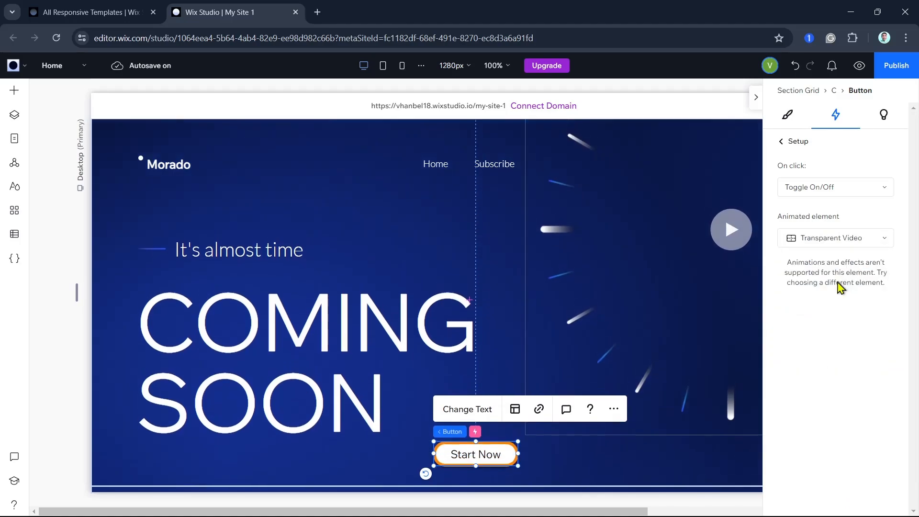
pyautogui.click(838, 240)
pyautogui.click(832, 306)
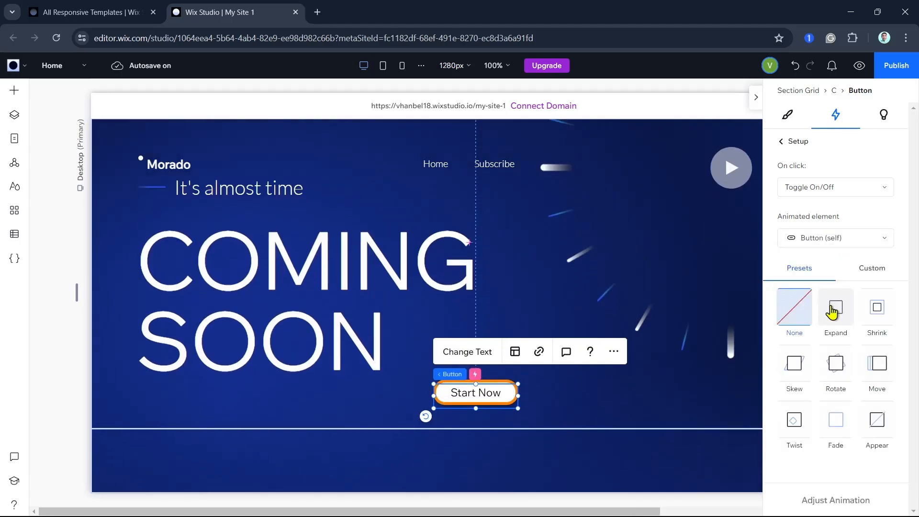
# - Try Start Animation as the button's on-click action and return to Toggle On/Off
pyautogui.click(843, 193)
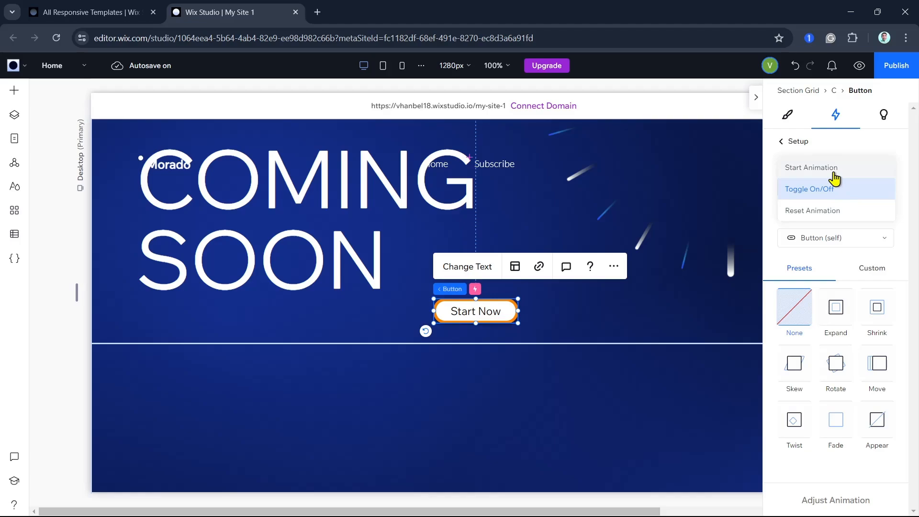
pyautogui.click(834, 178)
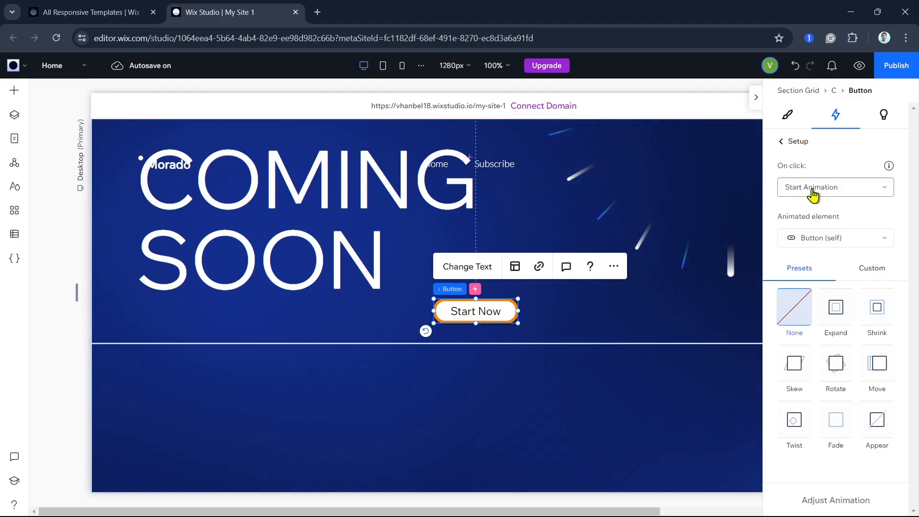
pyautogui.click(812, 194)
pyautogui.click(820, 212)
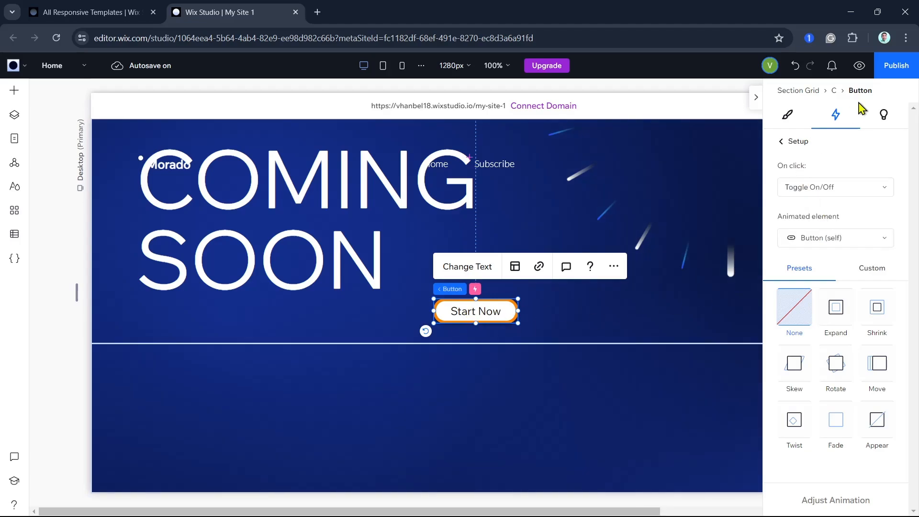
pyautogui.click(830, 179)
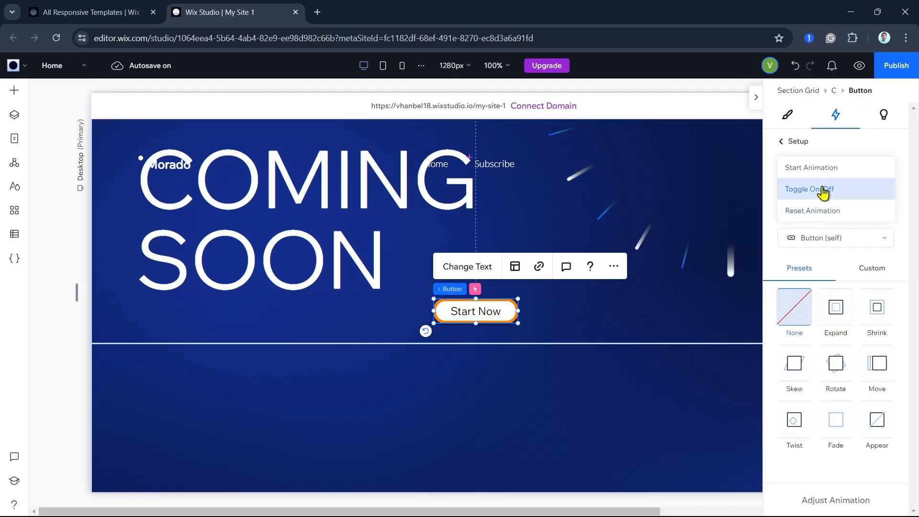
pyautogui.click(823, 190)
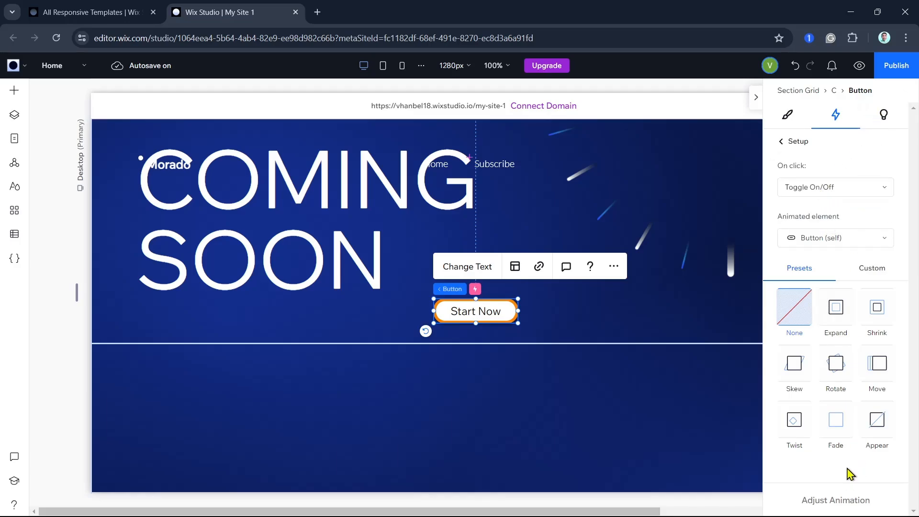
# - Try the suggested texts Learn More and Contact on the button and settle on Book Now
pyautogui.click(880, 120)
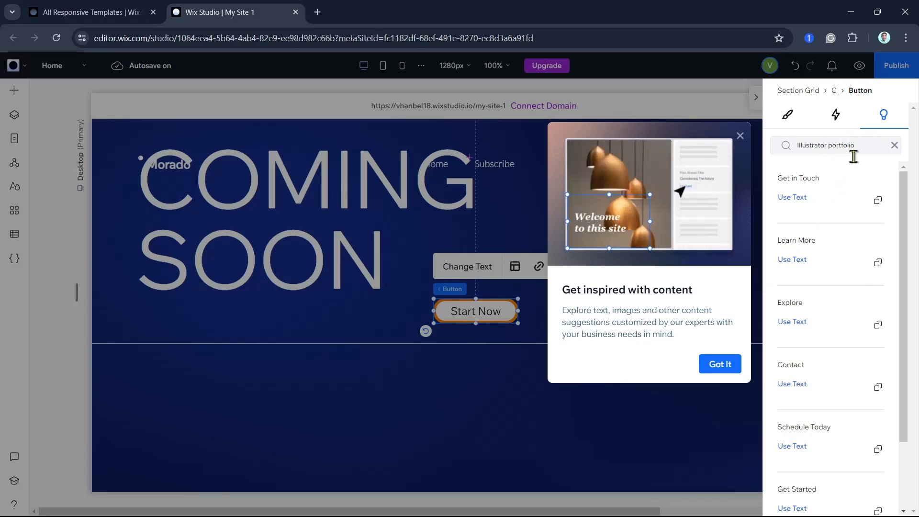
pyautogui.scroll(-1, 840, 363)
pyautogui.scroll(1, 837, 386)
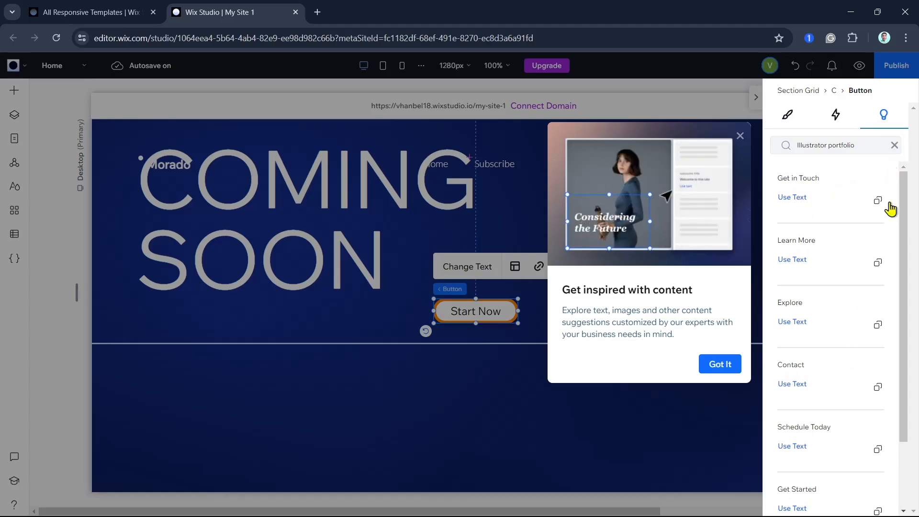
pyautogui.click(877, 264)
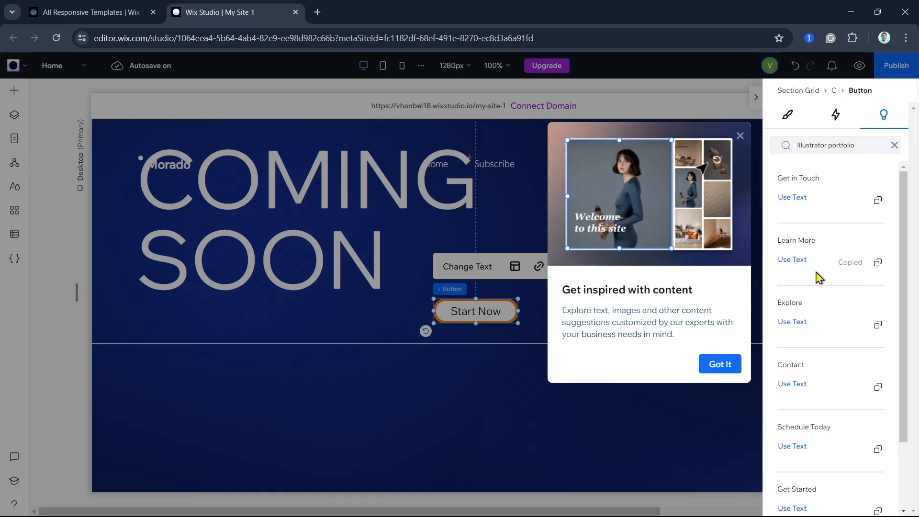
pyautogui.click(792, 262)
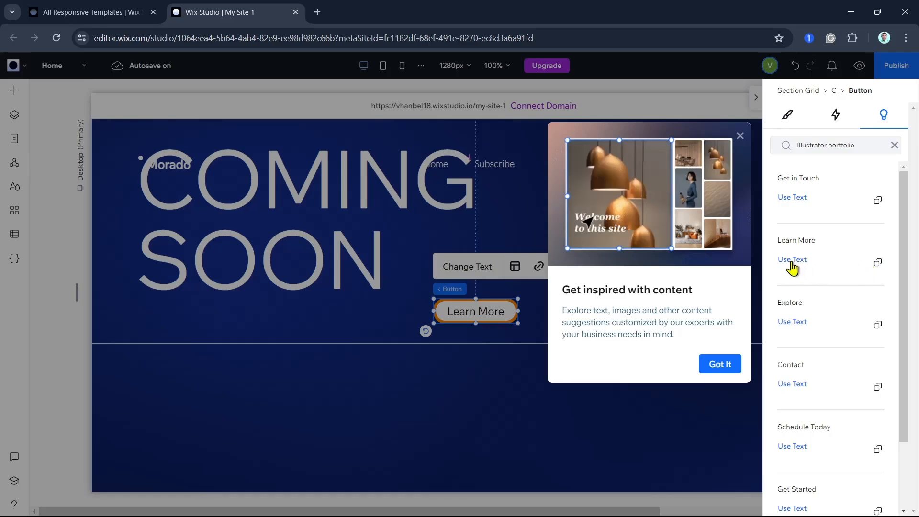
pyautogui.scroll(-2, 765, 354)
pyautogui.click(793, 300)
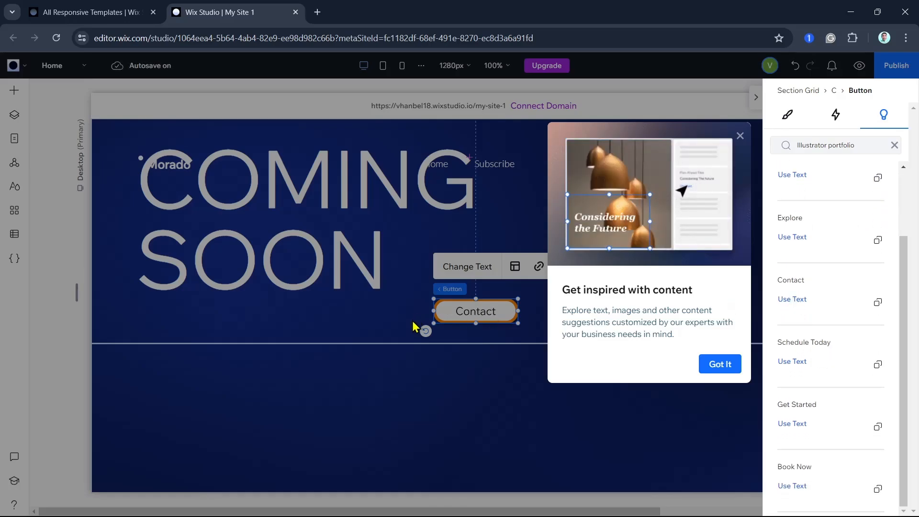
pyautogui.click(797, 486)
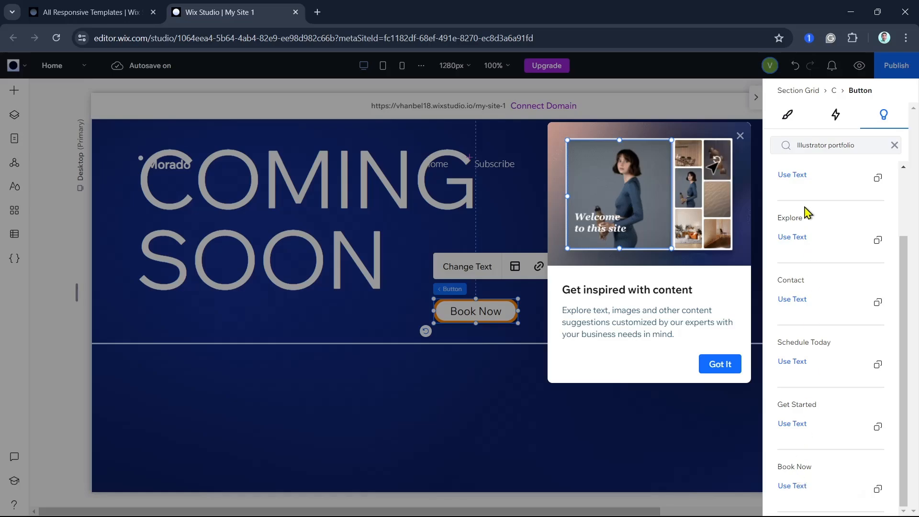
# - Return to the button's design settings and dismiss the tip about content inspiration
pyautogui.click(787, 121)
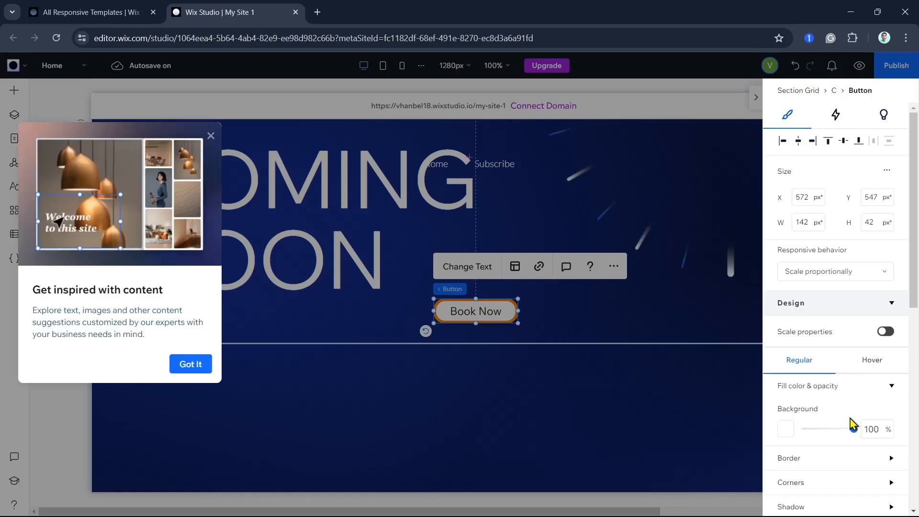
pyautogui.scroll(-9, 838, 305)
pyautogui.scroll(10, 837, 416)
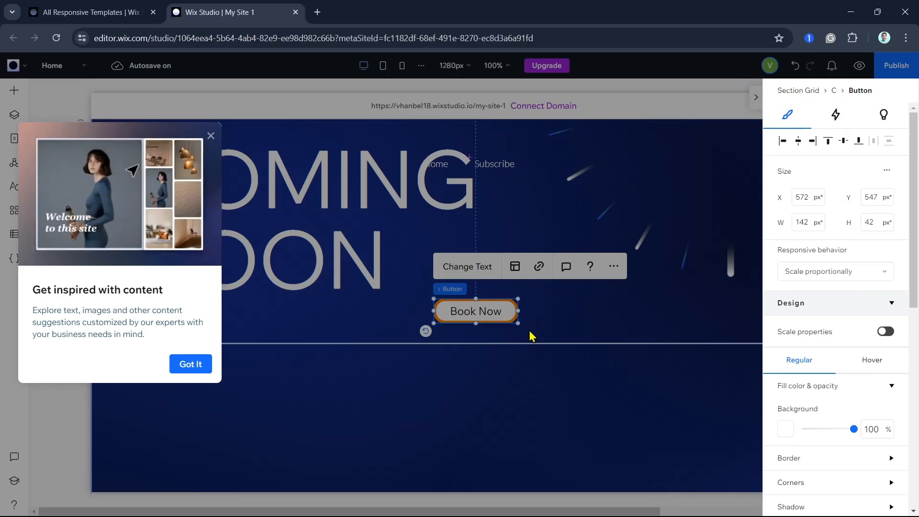
pyautogui.click(190, 365)
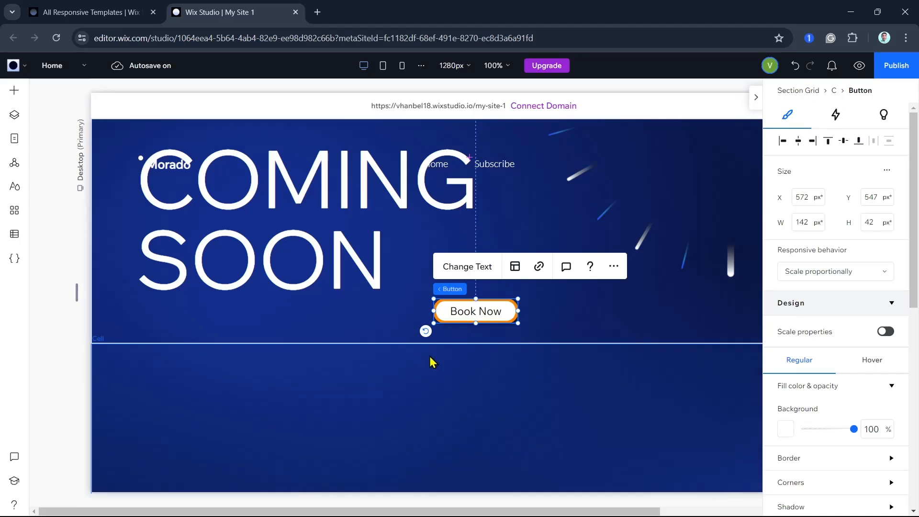
# - Look at the media options for the cell that holds the button, without adding any file
pyautogui.click(485, 307)
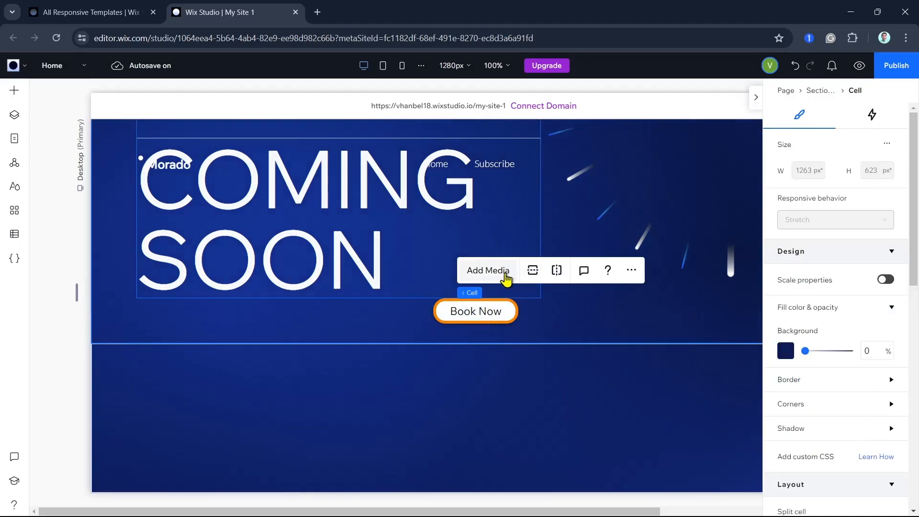
pyautogui.click(488, 271)
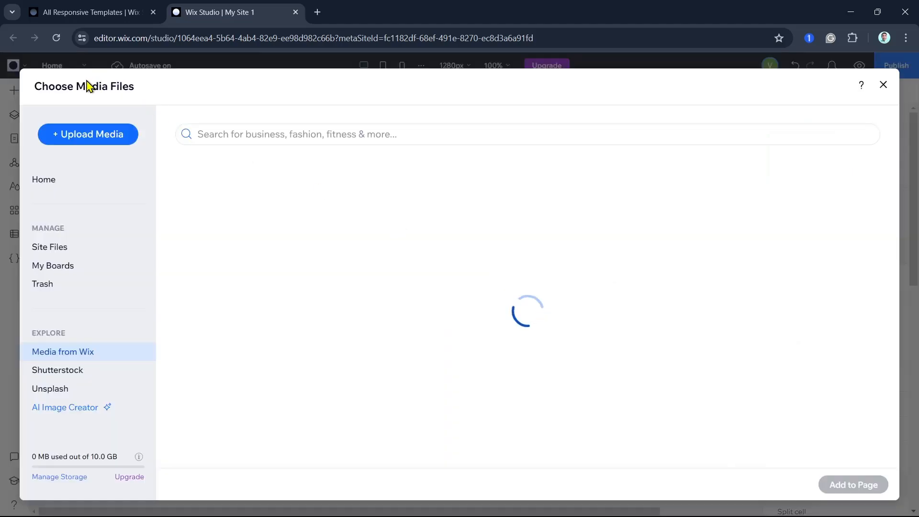
pyautogui.click(883, 85)
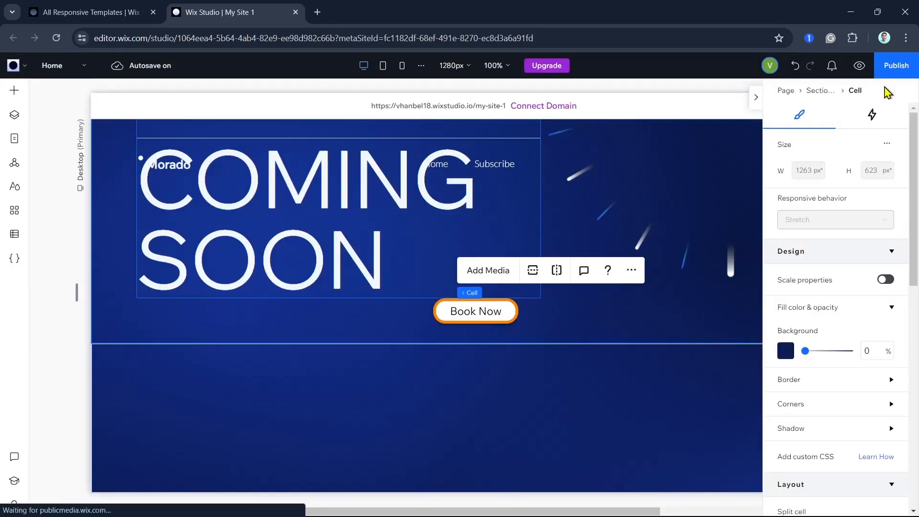
# - Look through the cell's additional actions and open its comments
pyautogui.click(632, 271)
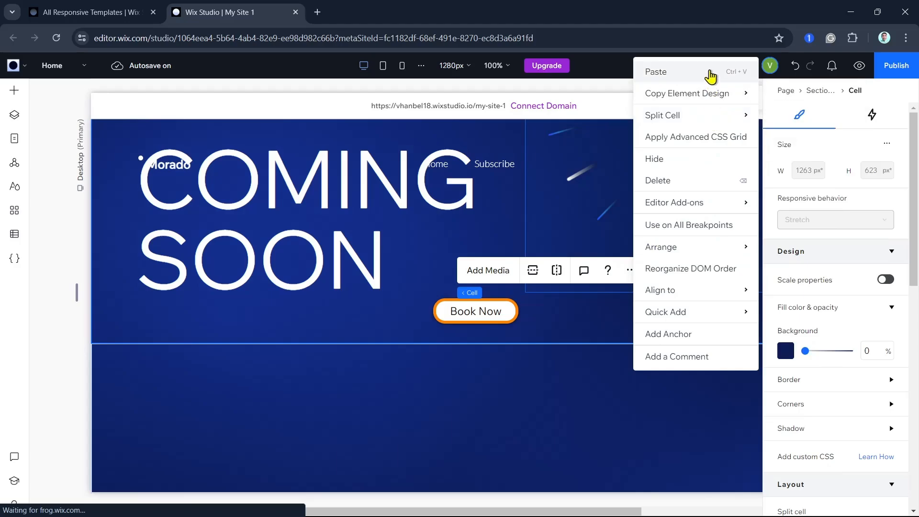
pyautogui.moveTo(704, 120)
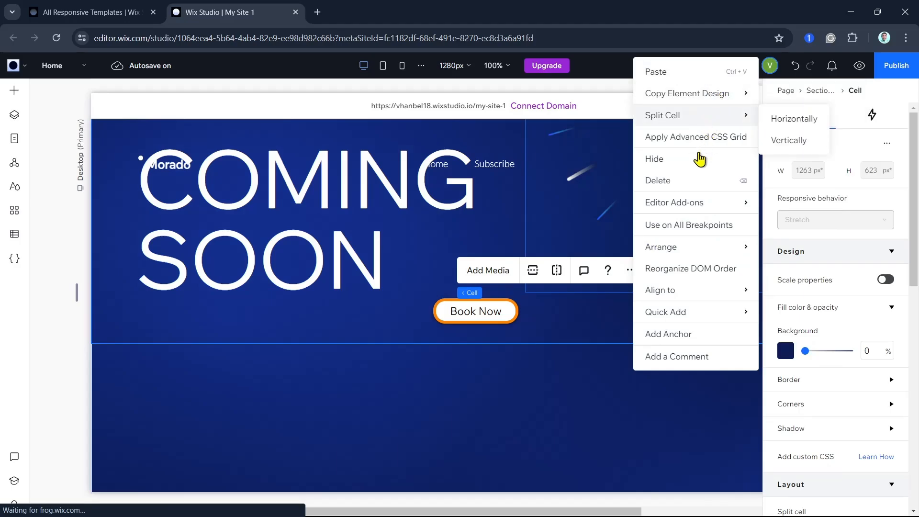
pyautogui.moveTo(695, 254)
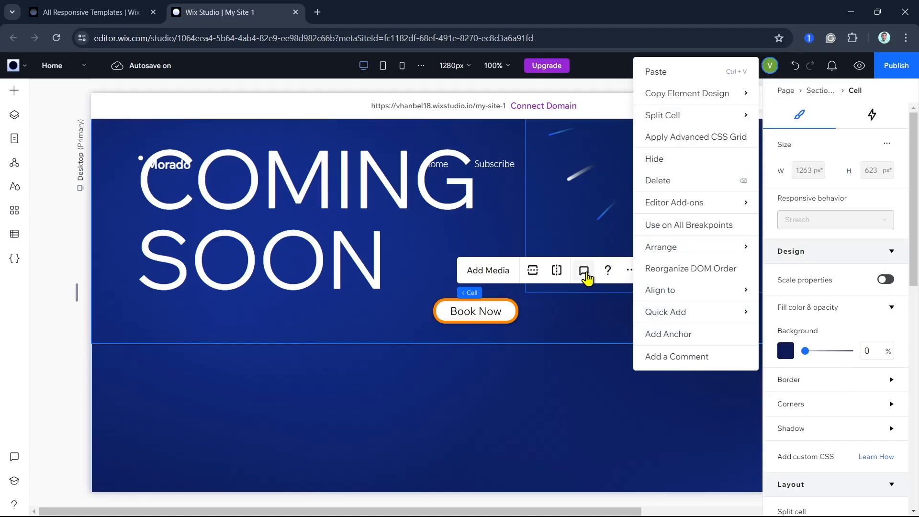
pyautogui.click(584, 275)
pyautogui.click(583, 275)
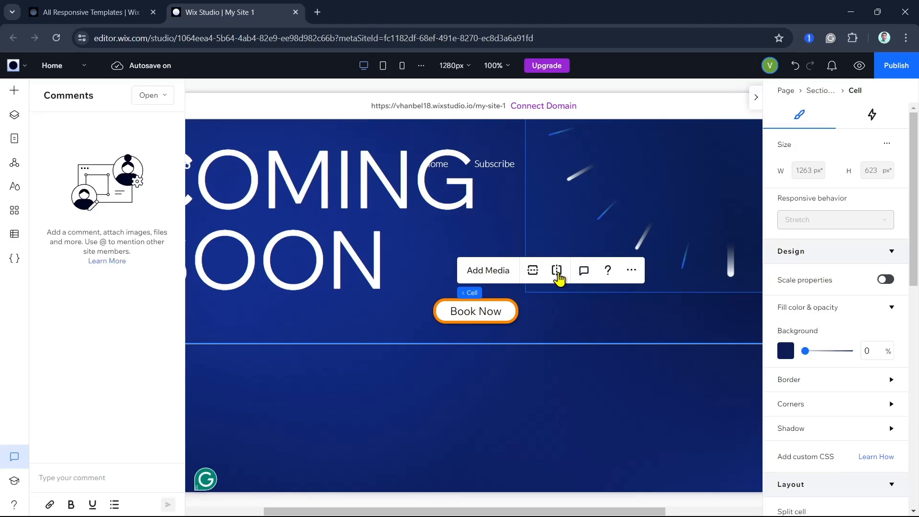
# - Try splitting the cell vertically, undo the split, and look at the media files available for the cell
pyautogui.click(558, 278)
pyautogui.scroll(-1, 534, 275)
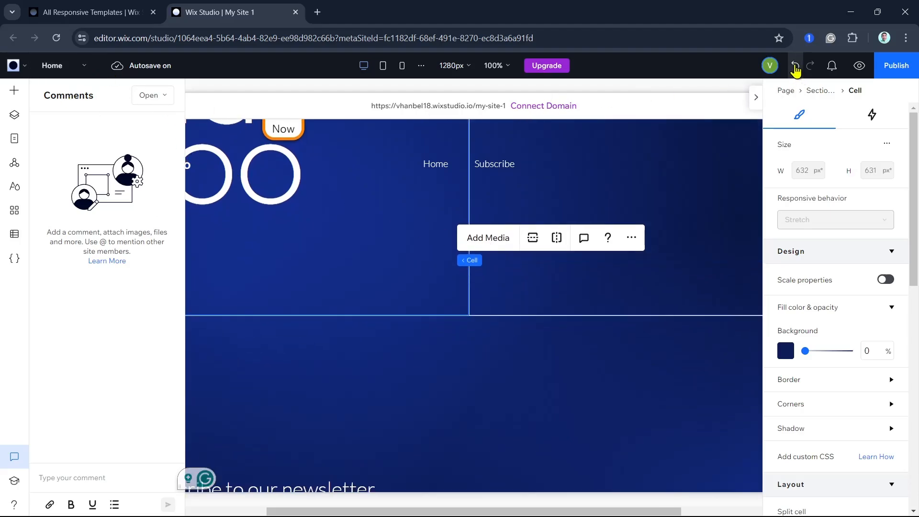
pyautogui.click(795, 65)
pyautogui.click(496, 237)
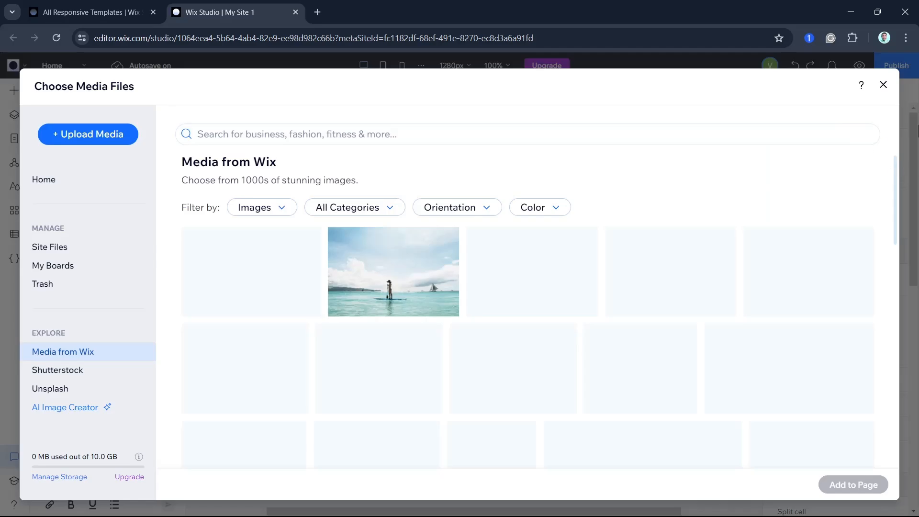
pyautogui.click(886, 86)
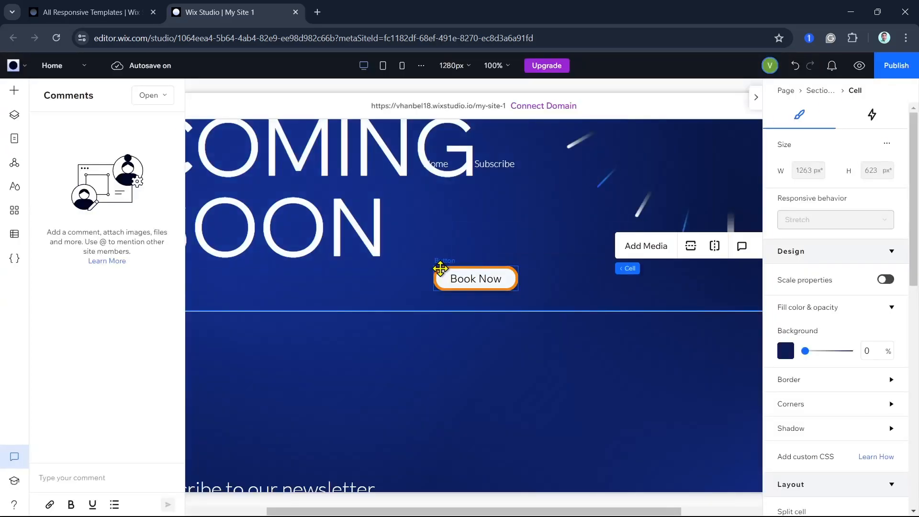
# - Open the Book Now button's link settings and look through the link types from Page to Lightbox
pyautogui.click(458, 279)
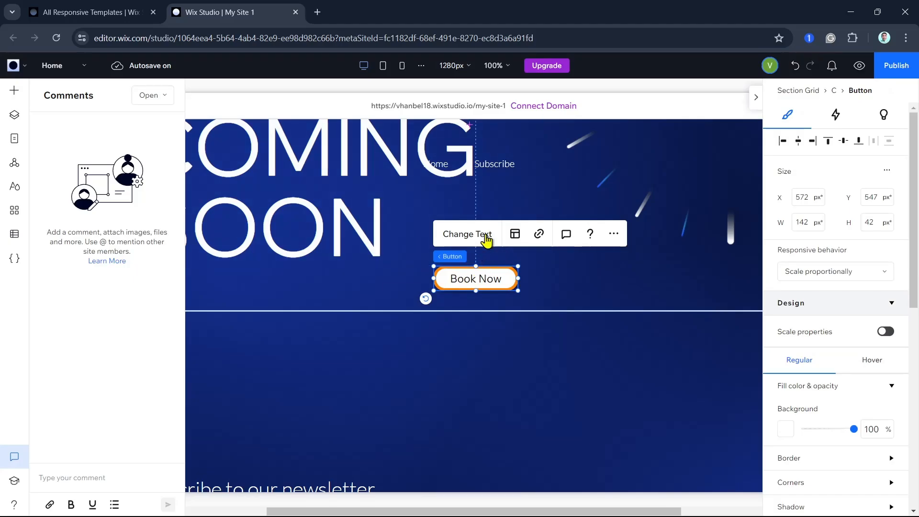
pyautogui.click(538, 234)
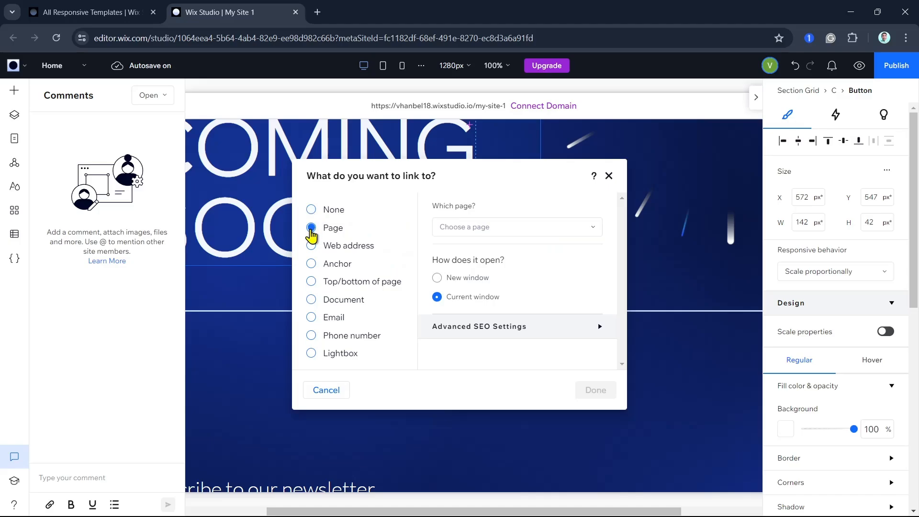
pyautogui.click(311, 246)
pyautogui.click(311, 263)
pyautogui.click(311, 282)
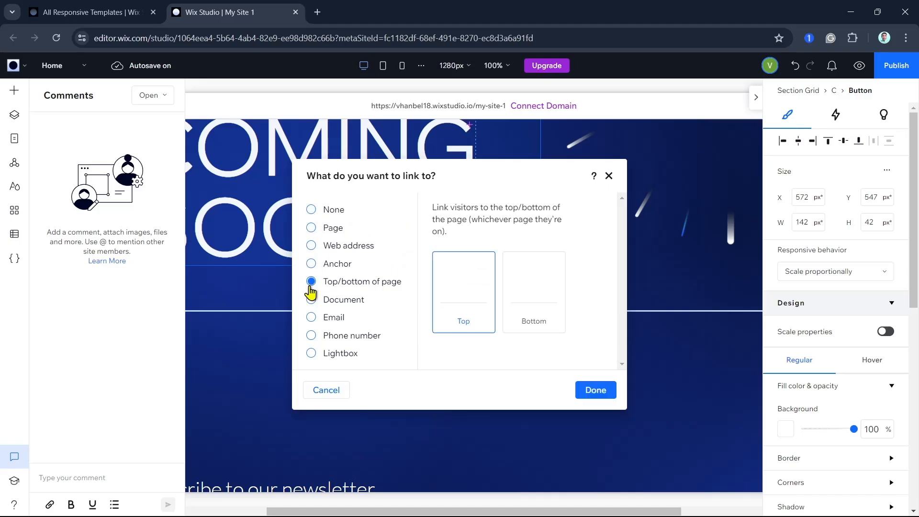
pyautogui.click(311, 300)
pyautogui.click(311, 318)
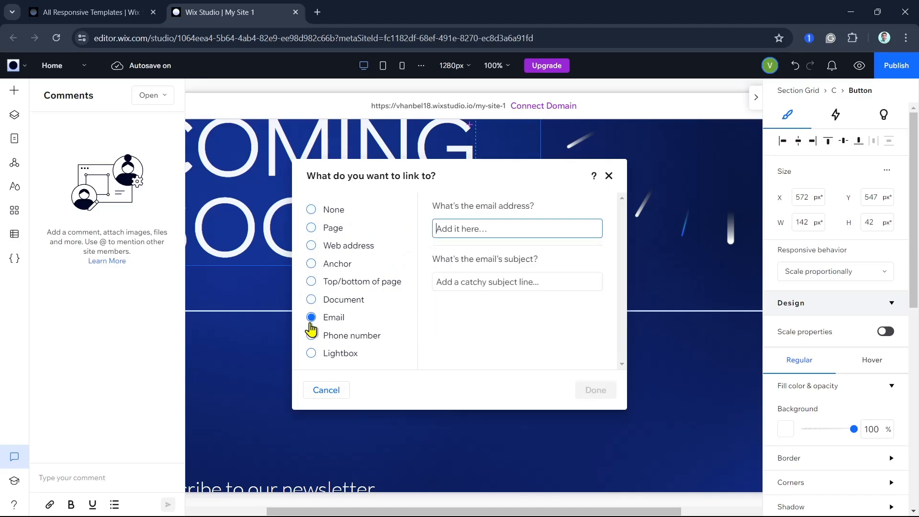
pyautogui.click(311, 335)
pyautogui.click(311, 354)
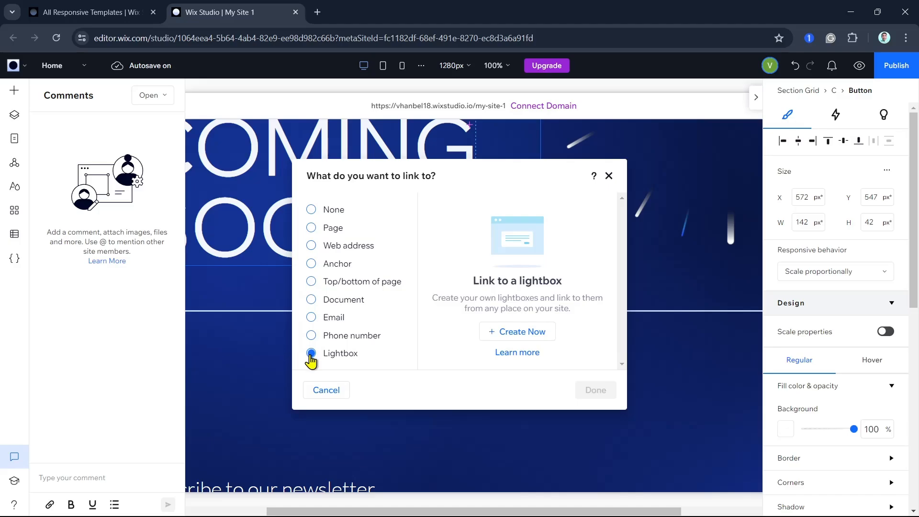
pyautogui.moveTo(516, 176)
pyautogui.mouseDown()
pyautogui.moveTo(497, 282)
pyautogui.moveTo(792, 288)
pyautogui.moveTo(546, 192)
pyautogui.moveTo(533, 175)
pyautogui.mouseUp()
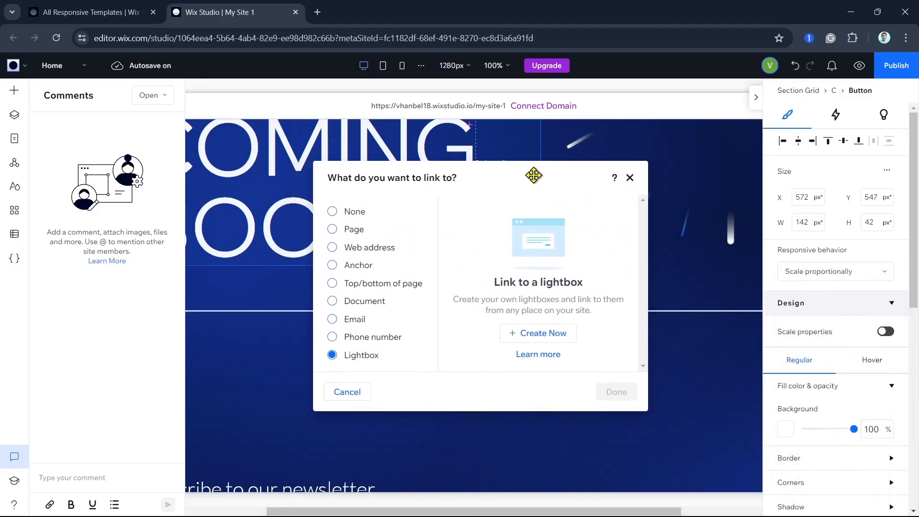
# - Link the button to an email, entering the contact's email address and the subject Book Now
pyautogui.click(331, 230)
pyautogui.click(332, 319)
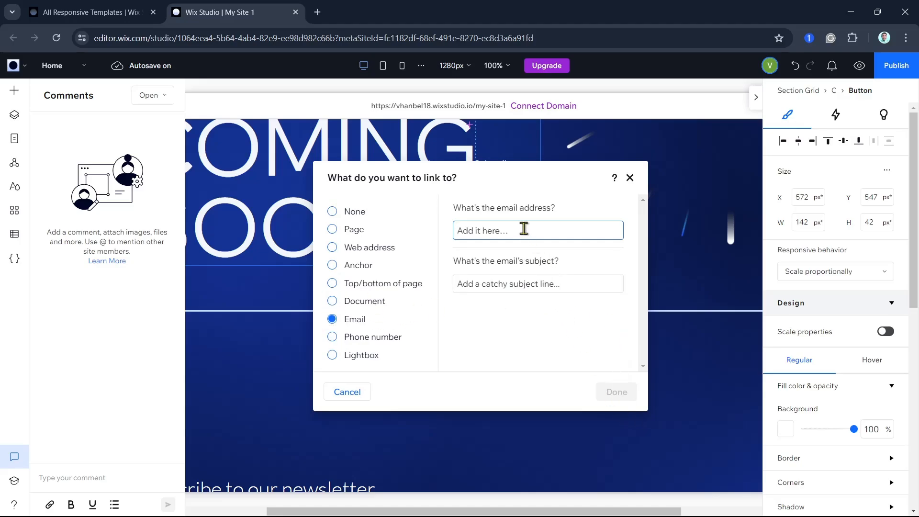
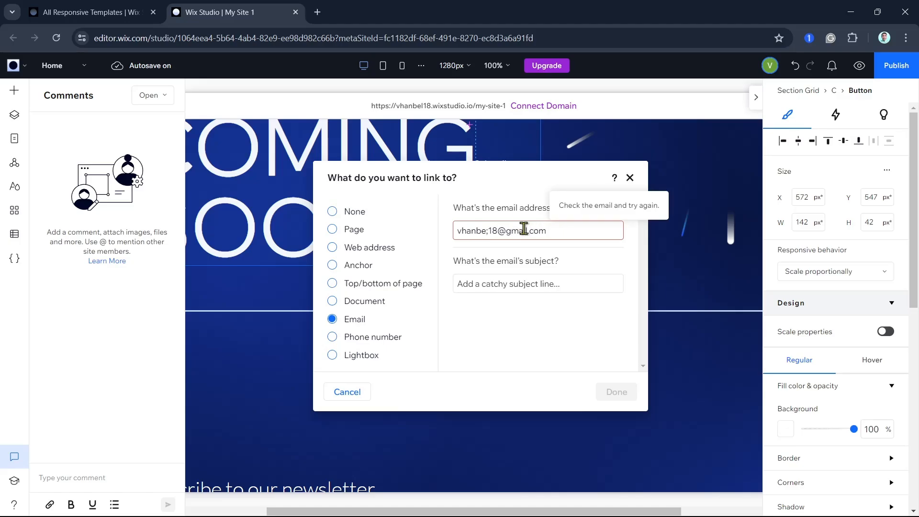
pyautogui.click(488, 230)
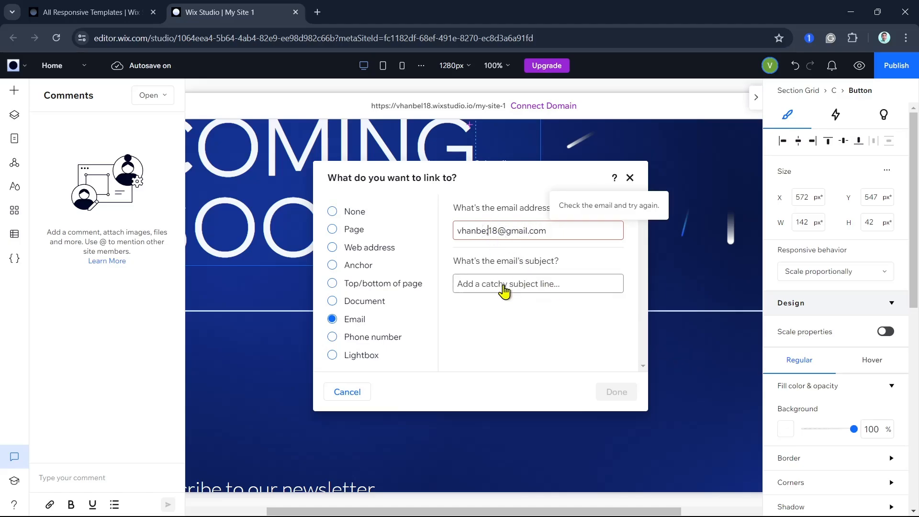
pyautogui.press('BackSpace')
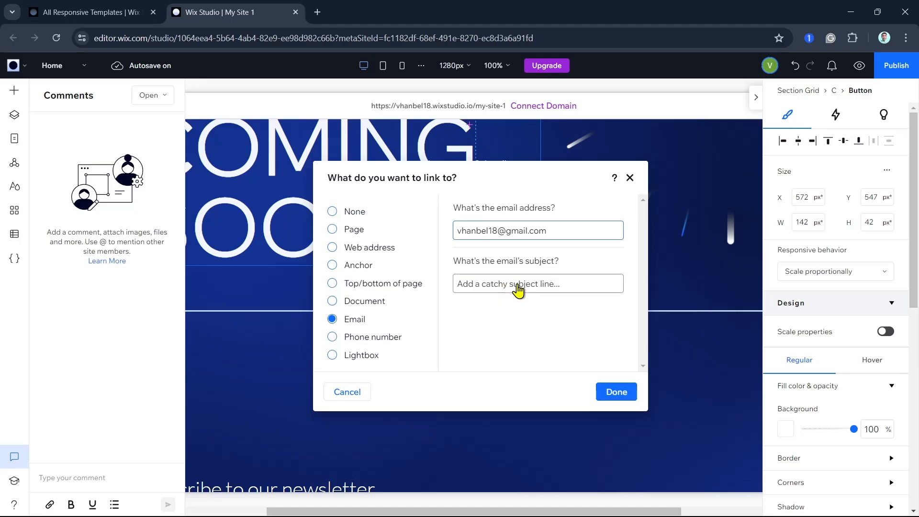
pyautogui.click(521, 288)
pyautogui.write('Book Now')
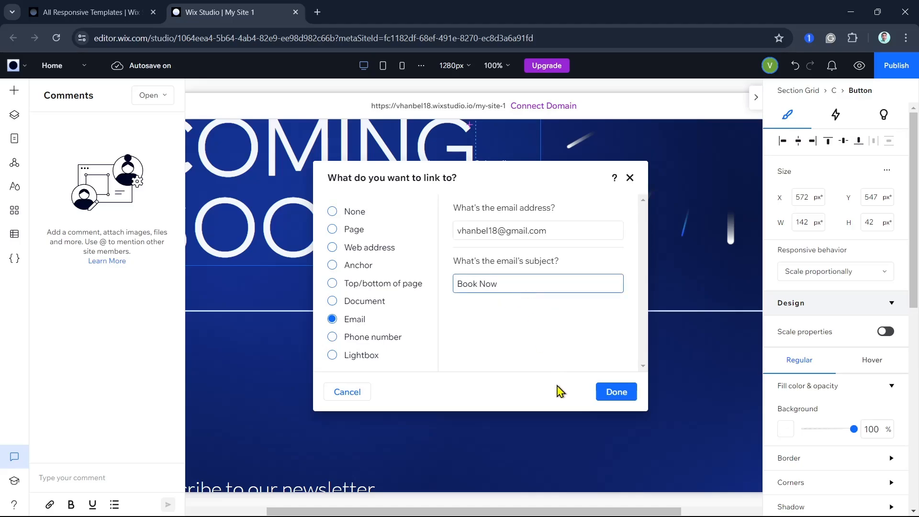
pyautogui.click(616, 391)
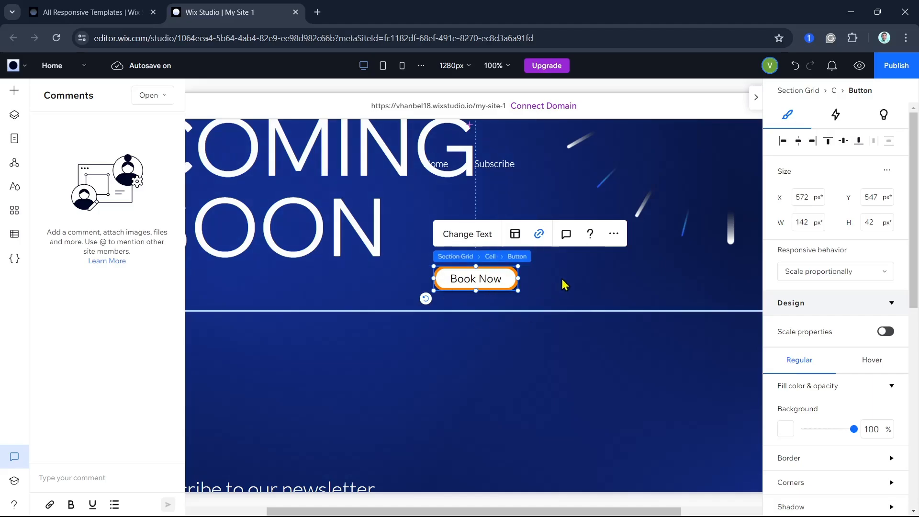
pyautogui.click(569, 285)
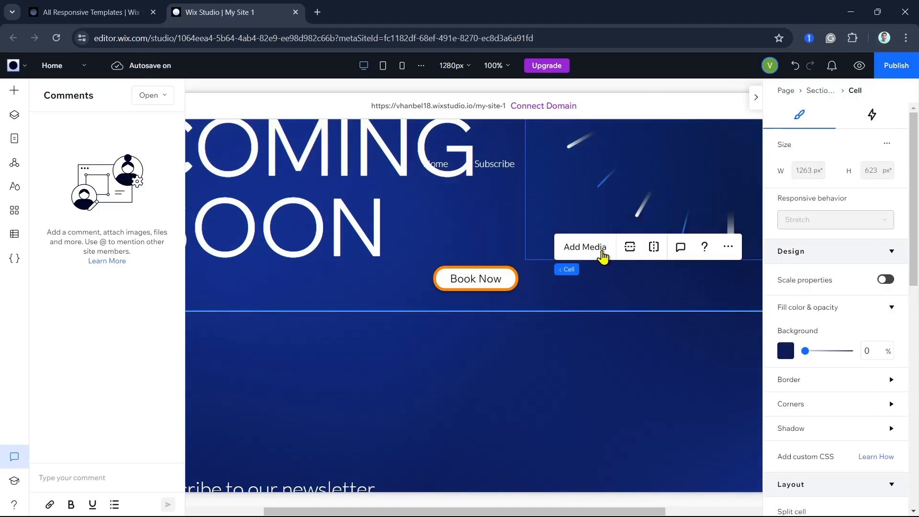
pyautogui.click(414, 408)
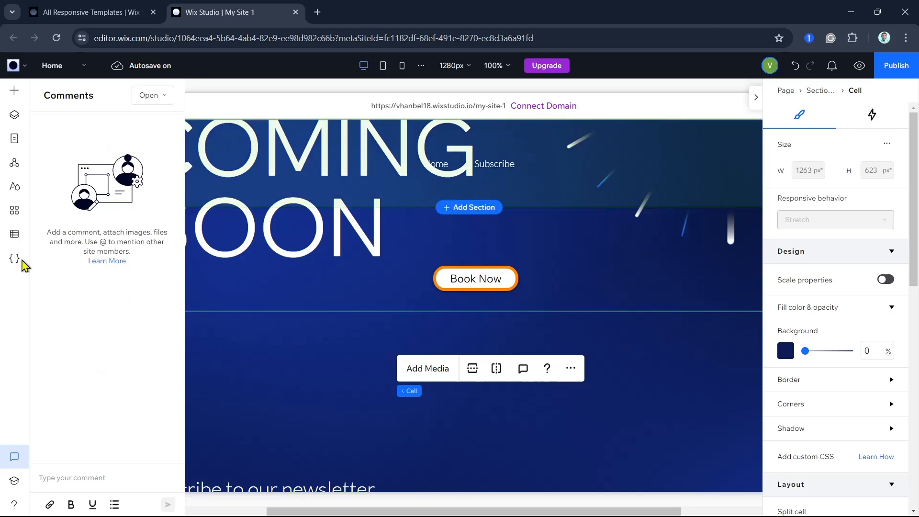
pyautogui.click(229, 140)
pyautogui.click(549, 309)
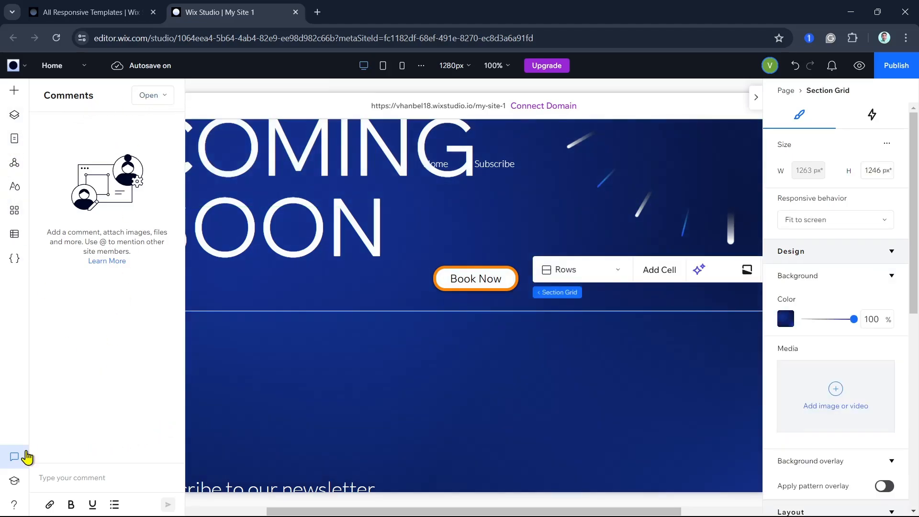